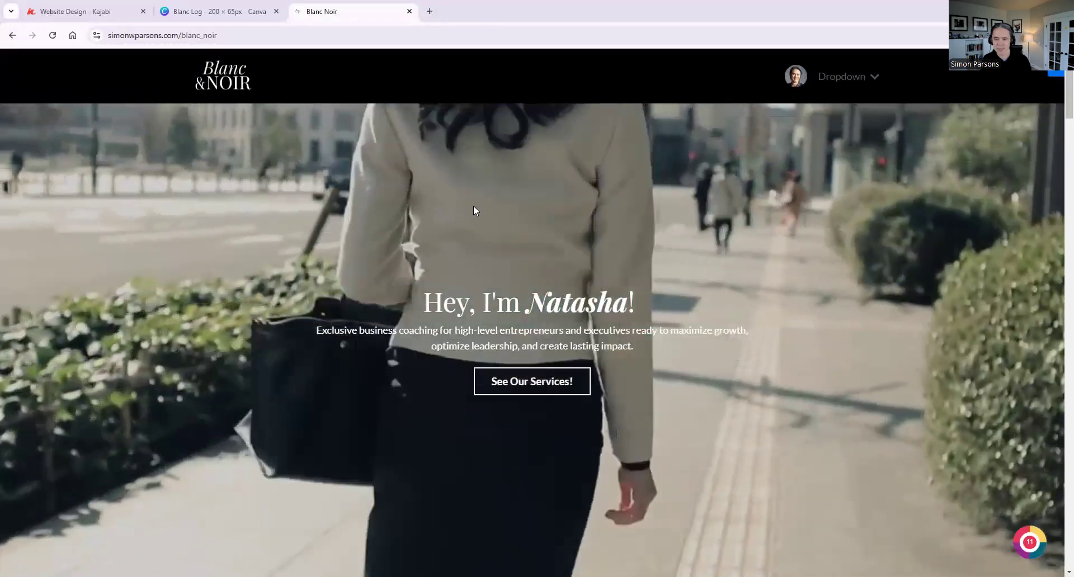
# Look through the finished Blanc Noir page from the hero section down to the footer and return to its top
pyautogui.scroll(-4, 475, 208)
pyautogui.scroll(-18, 476, 213)
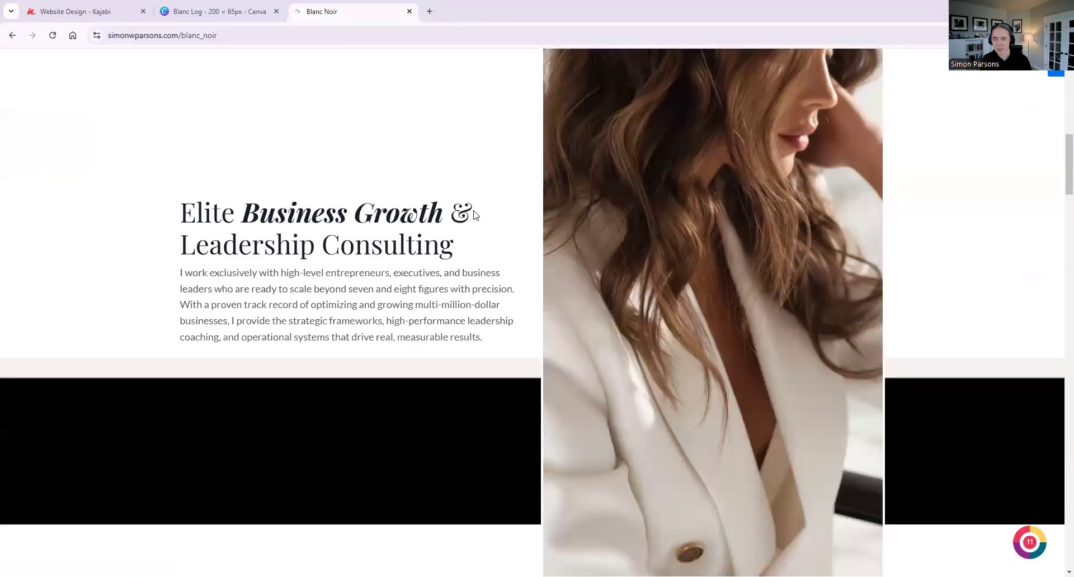
pyautogui.scroll(-14, 474, 233)
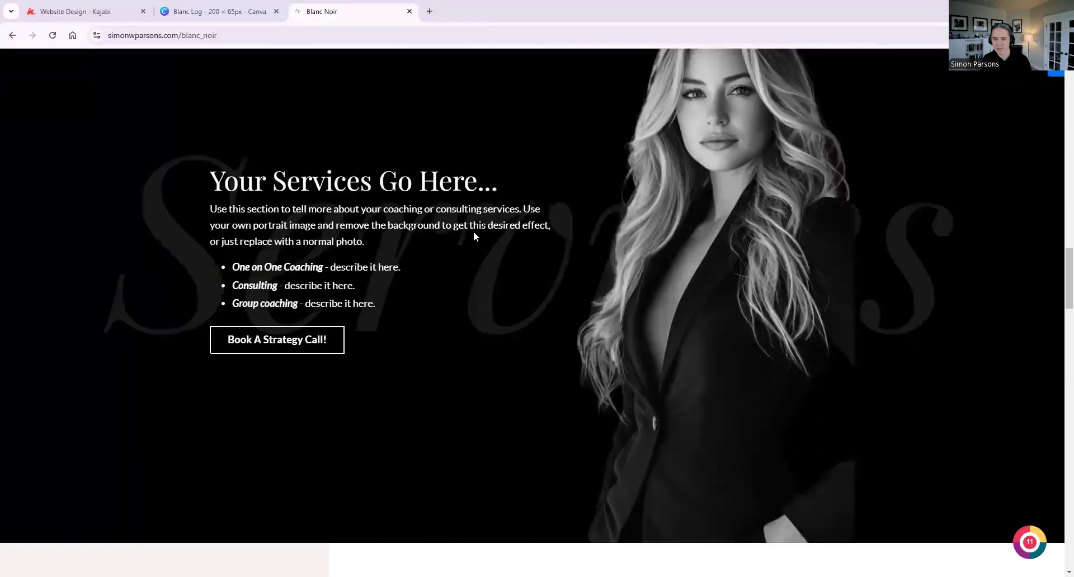
pyautogui.scroll(-15, 471, 239)
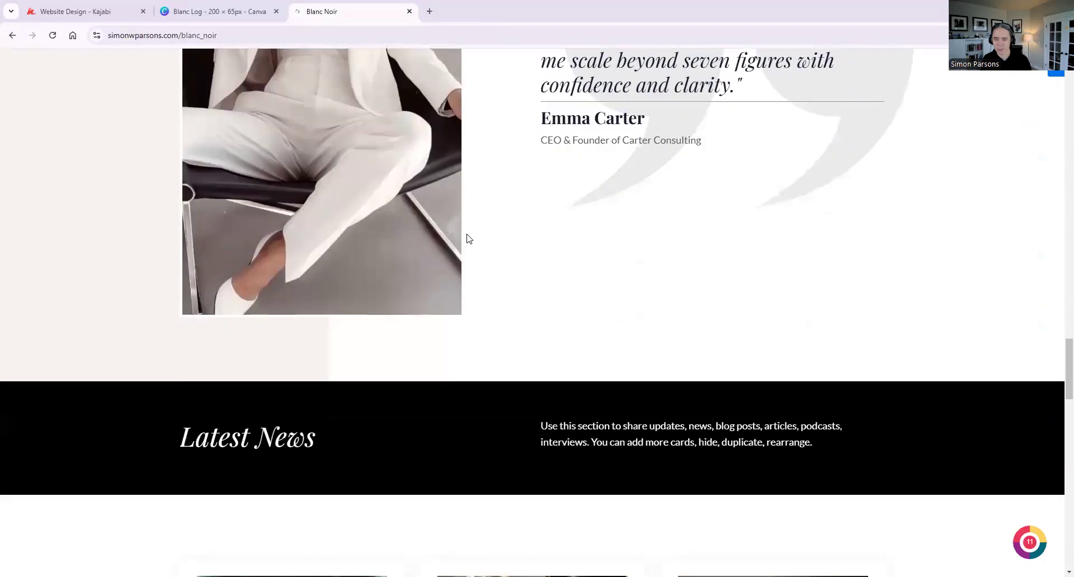
pyautogui.scroll(-14, 470, 242)
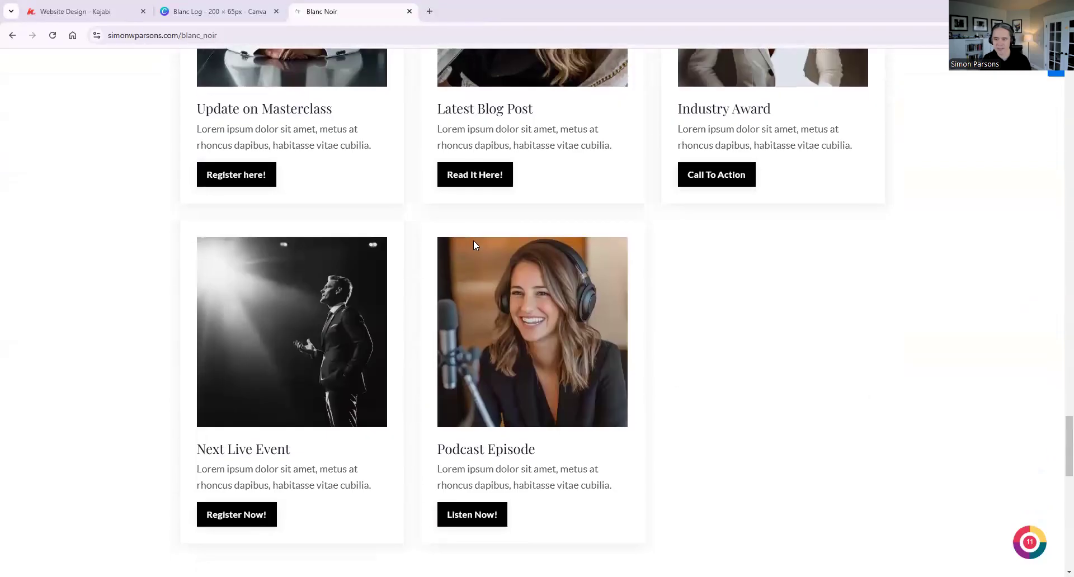
pyautogui.scroll(-6, 484, 246)
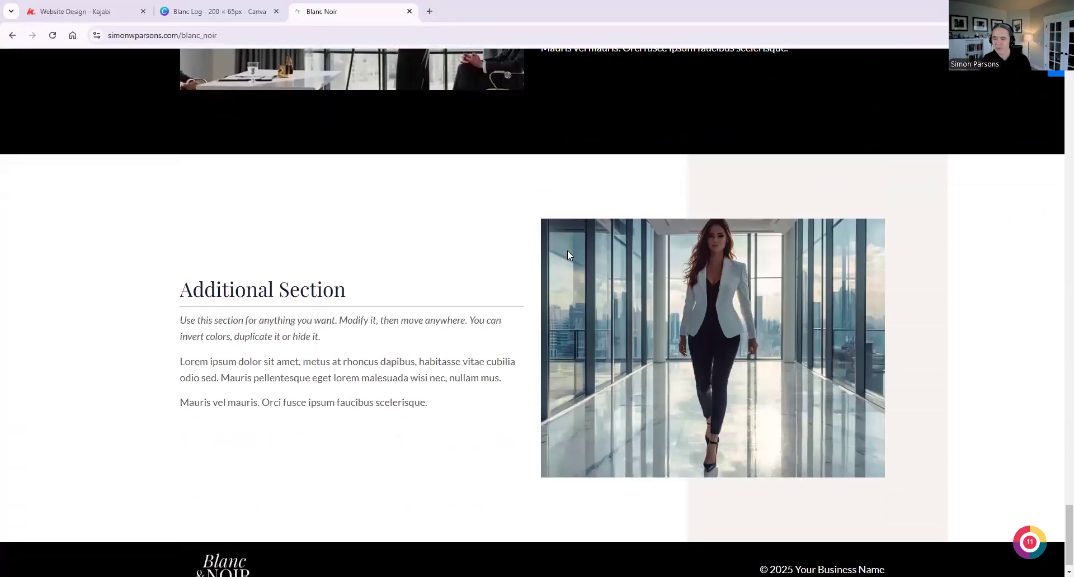
pyautogui.moveTo(1068, 552); pyautogui.dragTo(1013, 70)
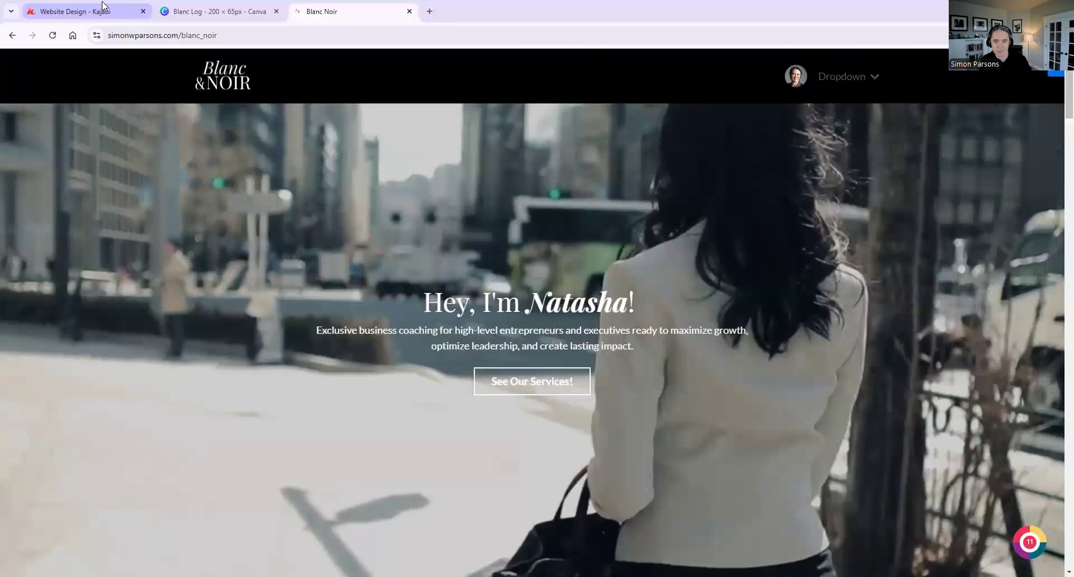
# Switch to Kajabi, find the Blanc Noir design among the saved templates and open it for customizing
pyautogui.click(103, 6)
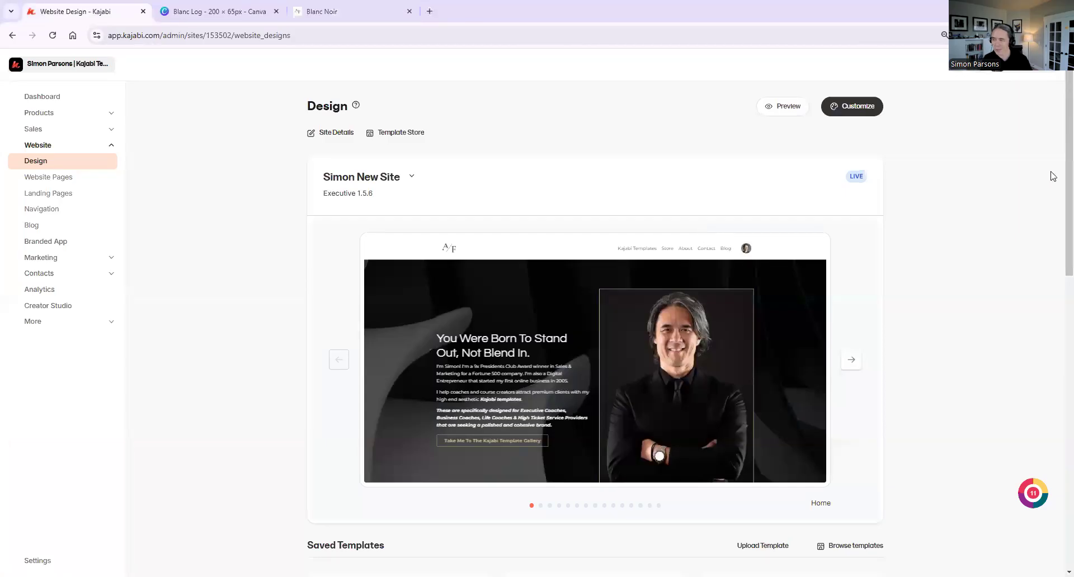
pyautogui.scroll(-5, 1057, 178)
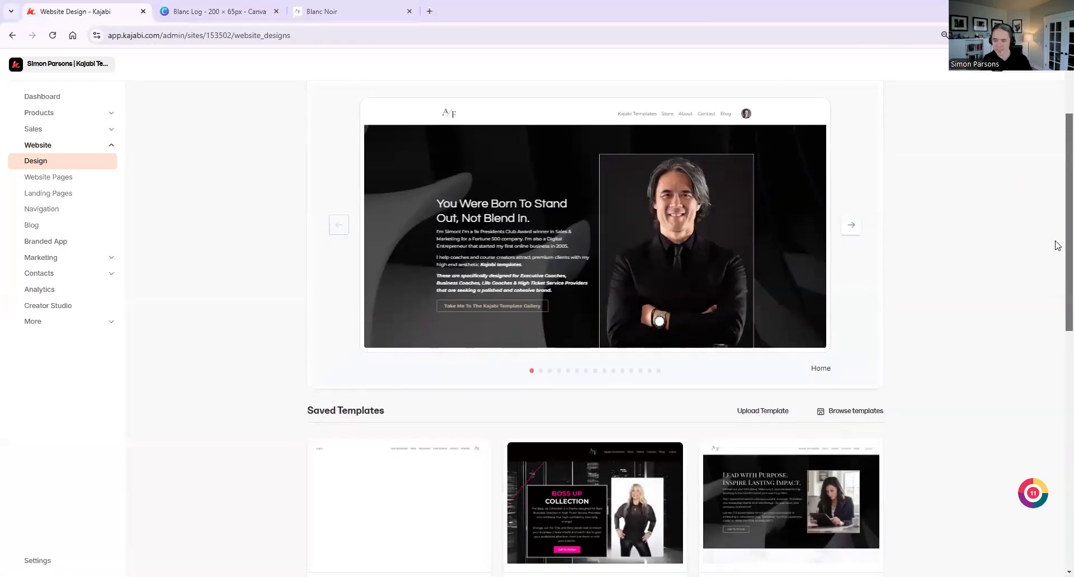
pyautogui.scroll(-5, 1047, 295)
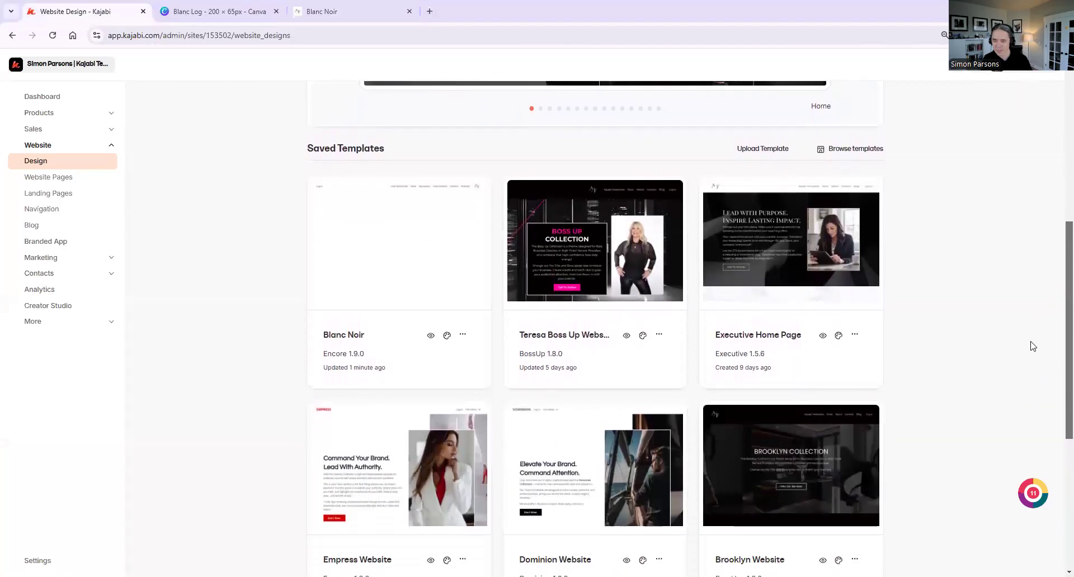
pyautogui.scroll(-4, 1023, 395)
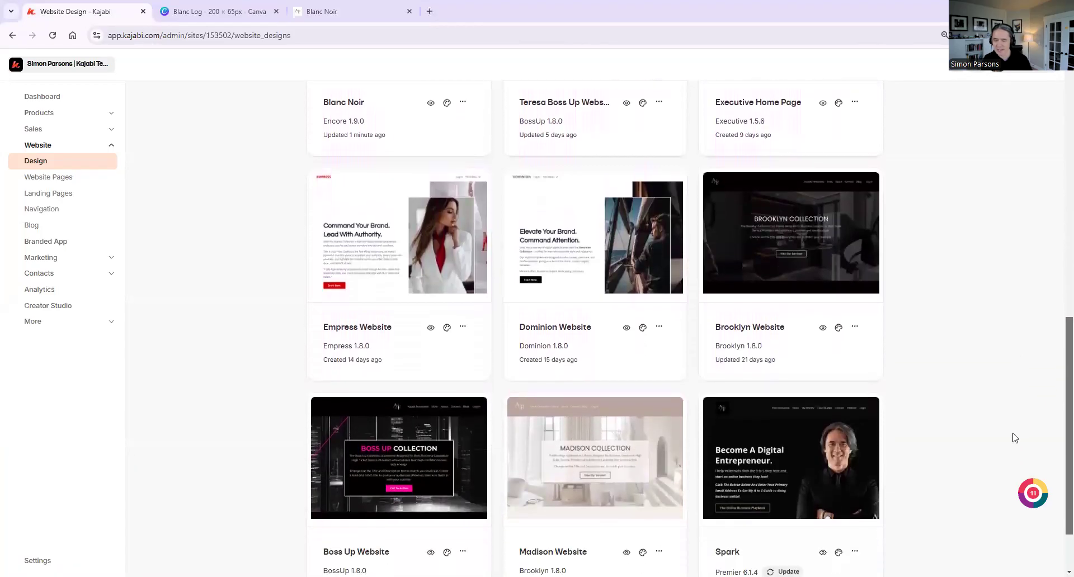
pyautogui.scroll(5, 1007, 447)
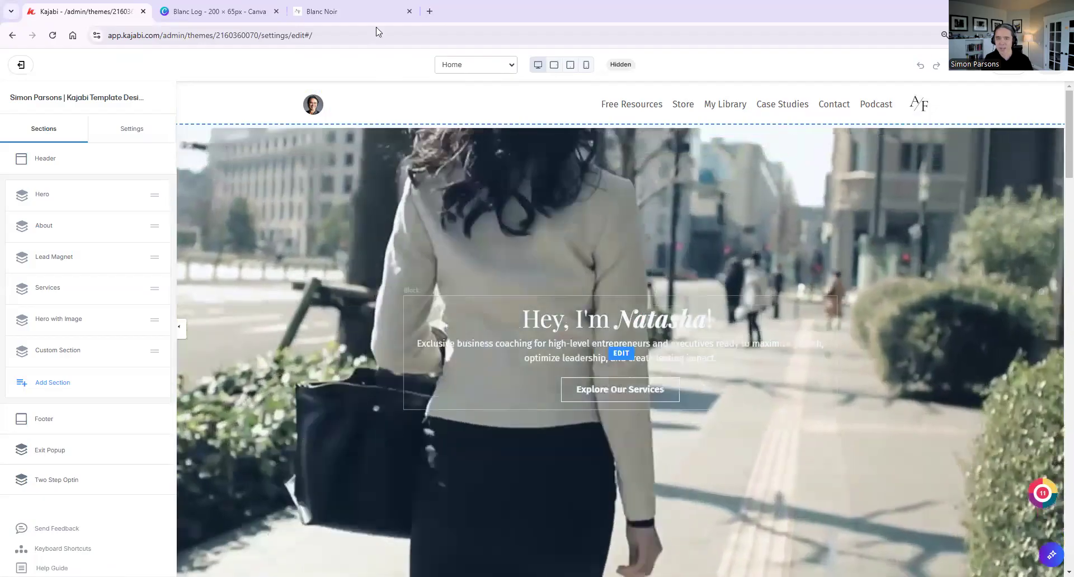
# Compare the header of the finished Blanc Noir page with the header of the template being edited
pyautogui.click(359, 12)
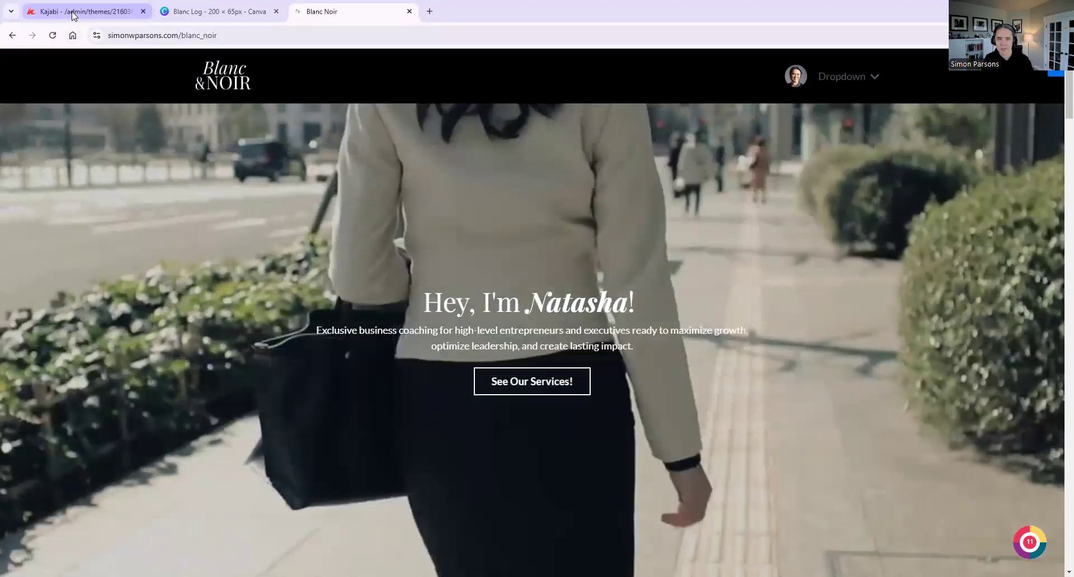
pyautogui.click(73, 16)
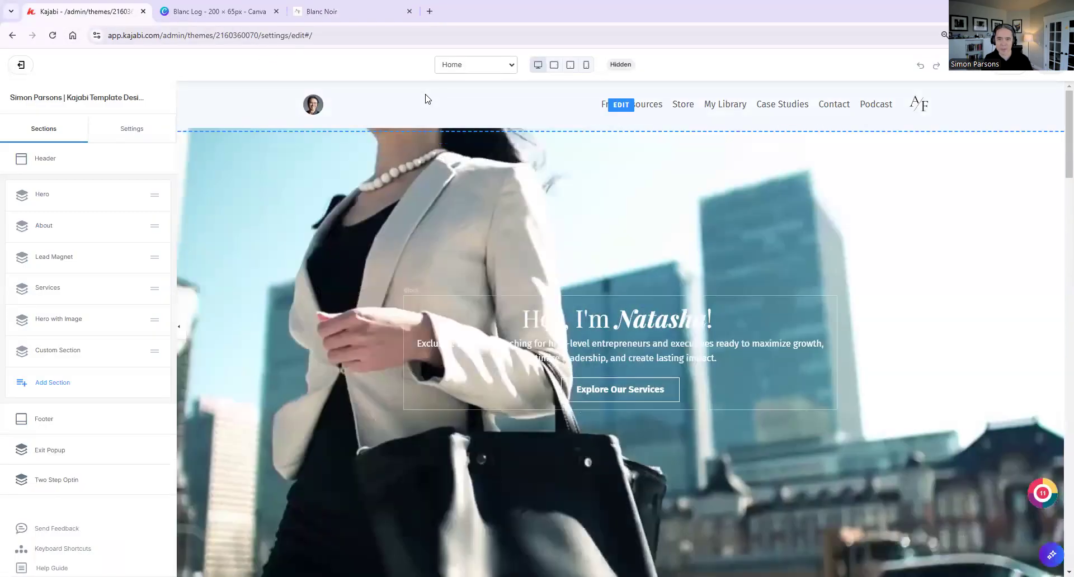
pyautogui.click(427, 99)
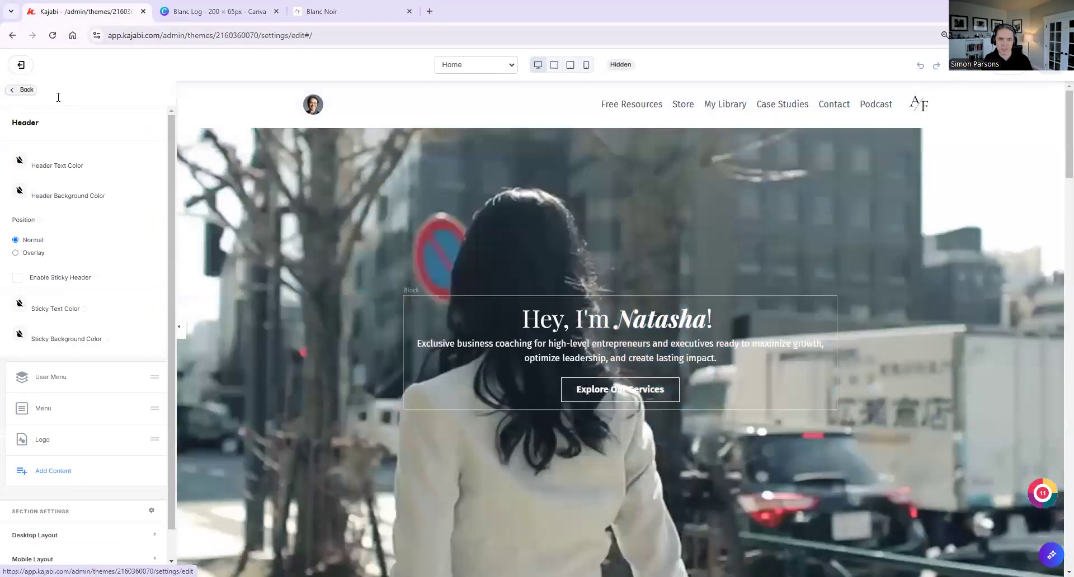
pyautogui.click(26, 89)
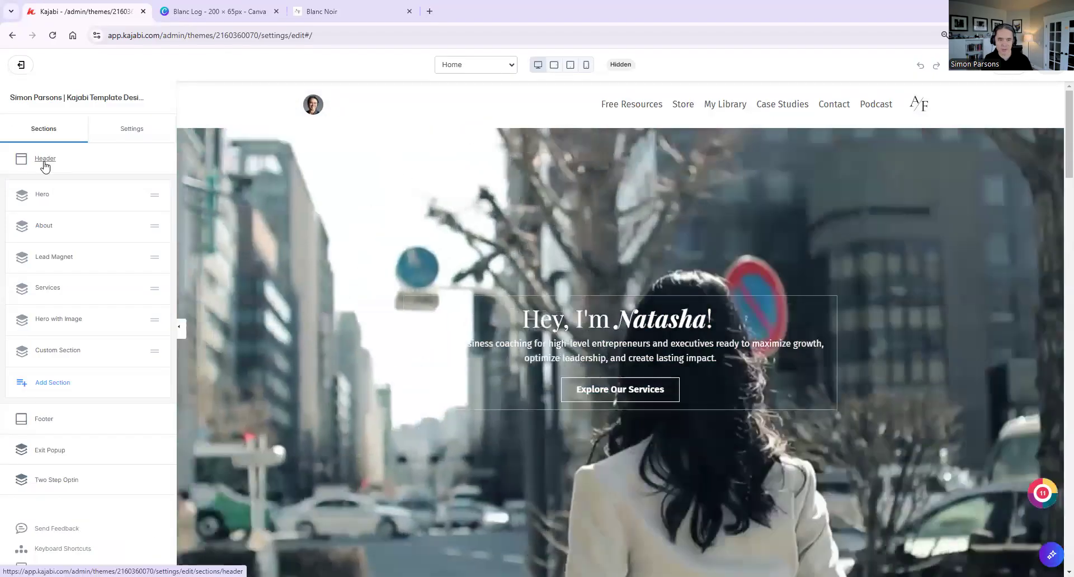
# Set the header's background color to black, hex 000000
pyautogui.click(44, 163)
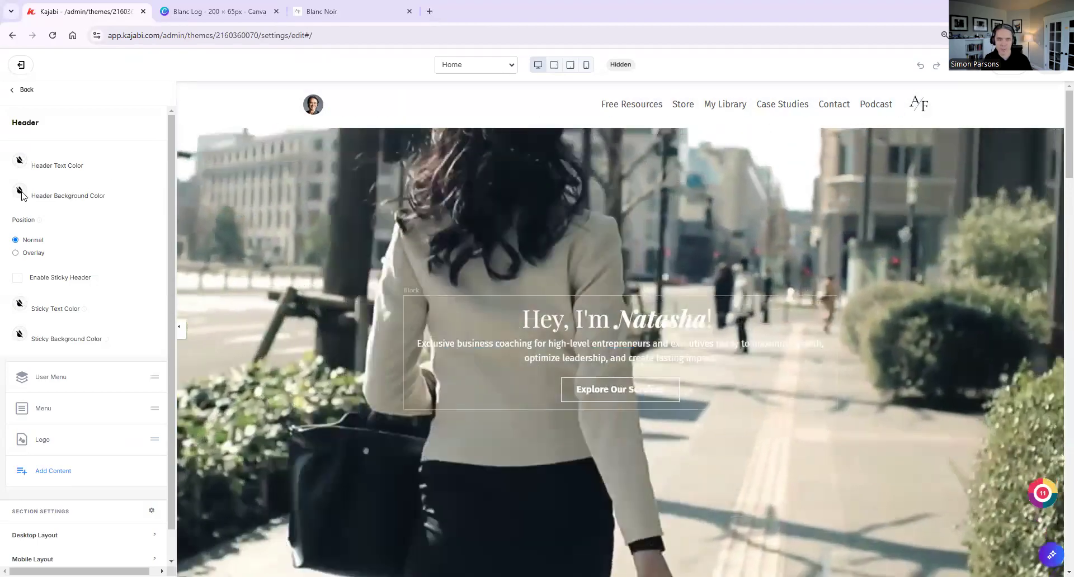
pyautogui.click(20, 191)
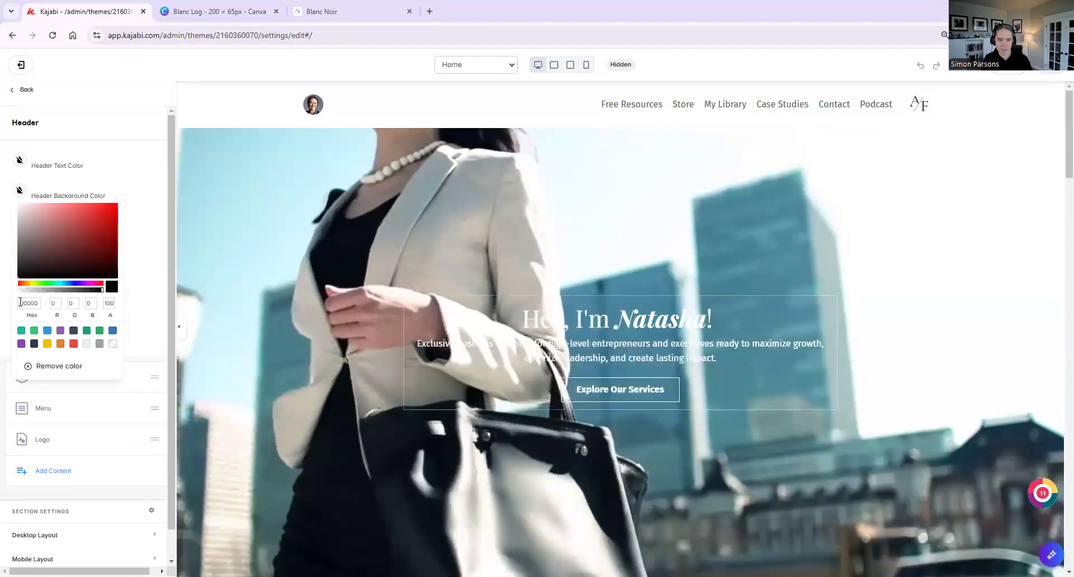
pyautogui.click(21, 303)
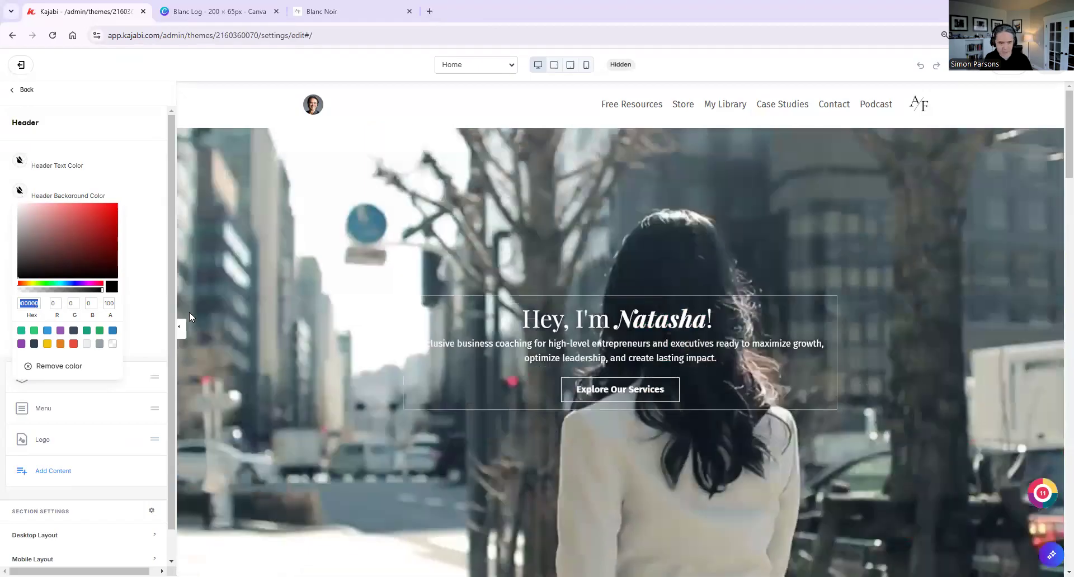
pyautogui.write('000000')
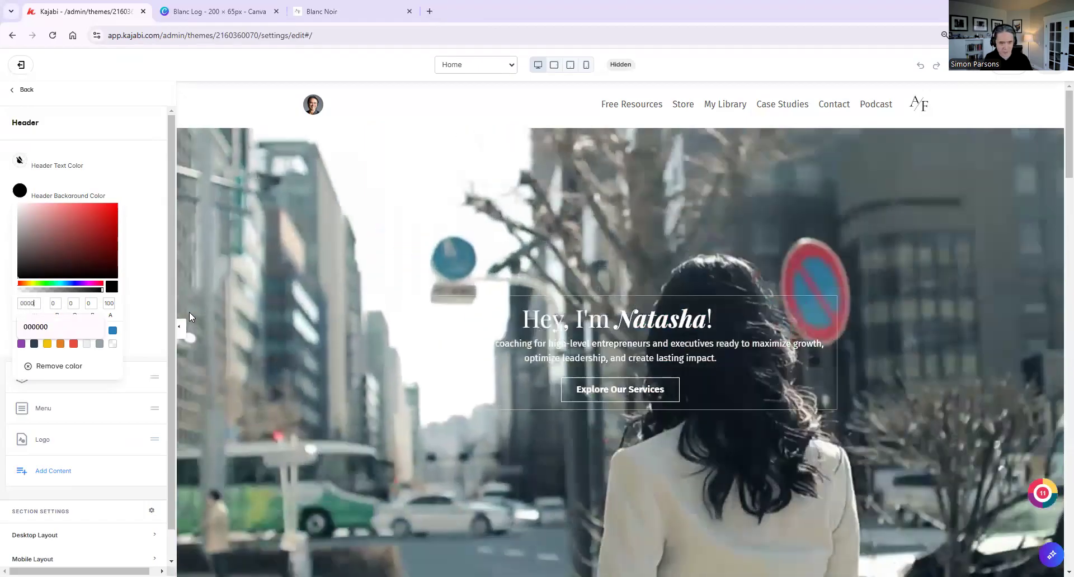
pyautogui.write('0')
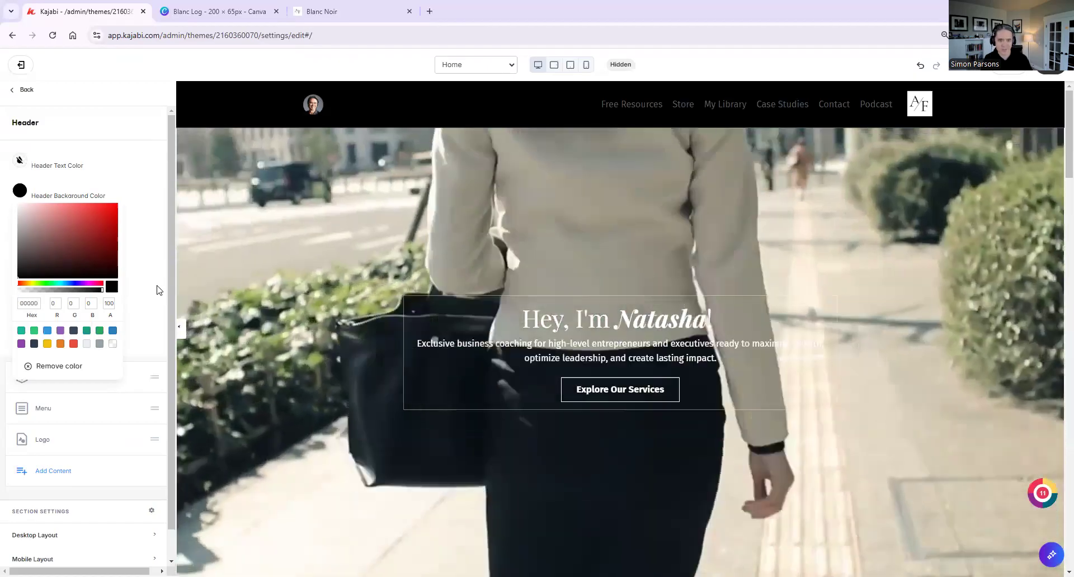
pyautogui.click(159, 290)
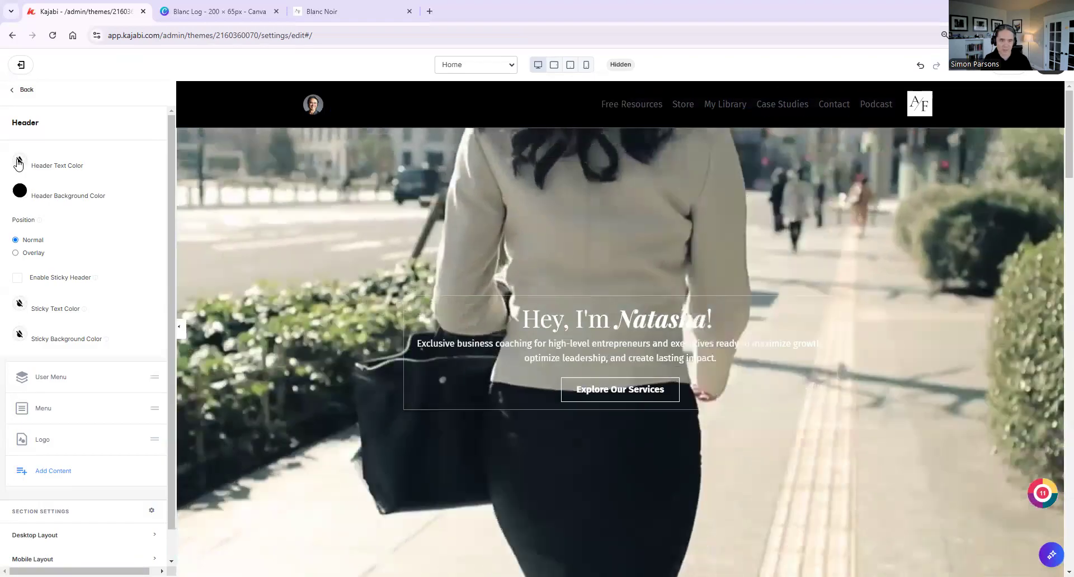
# Set the header's text color to white, hex FFFFFF, and save the page
pyautogui.click(20, 160)
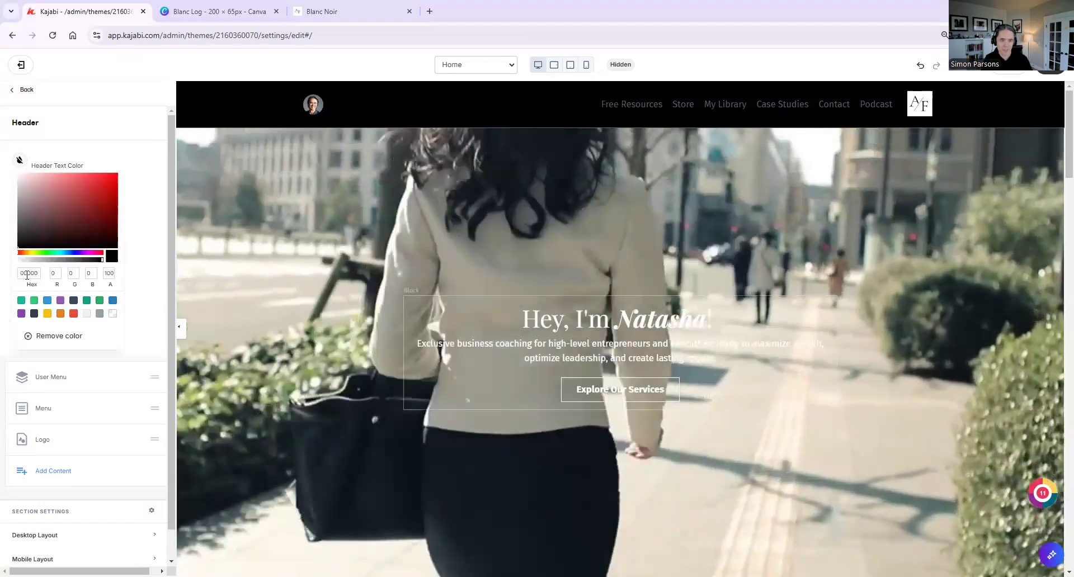
pyautogui.moveTo(22, 272); pyautogui.dragTo(51, 275)
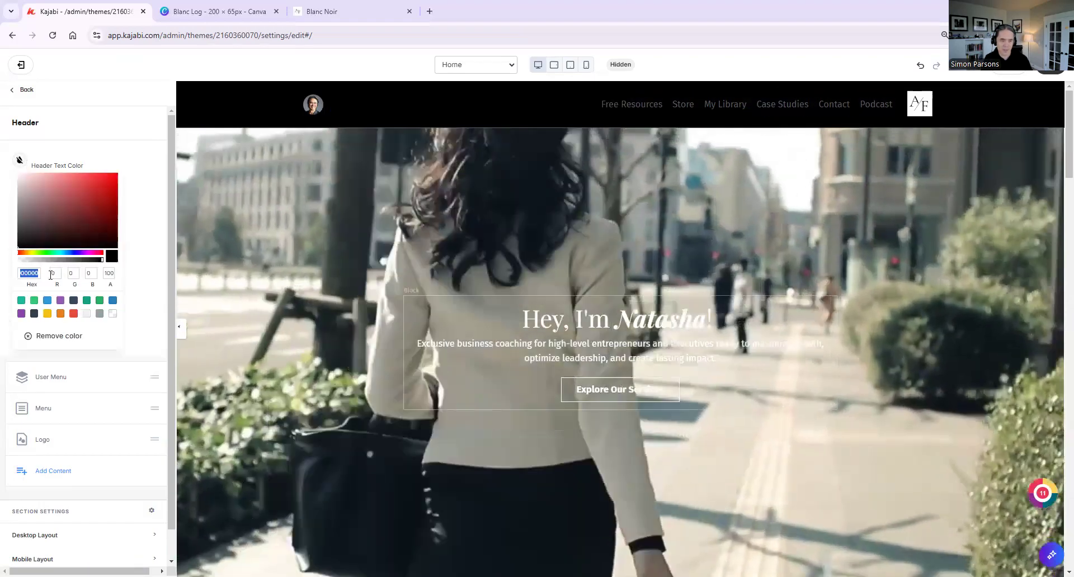
pyautogui.write('FF')
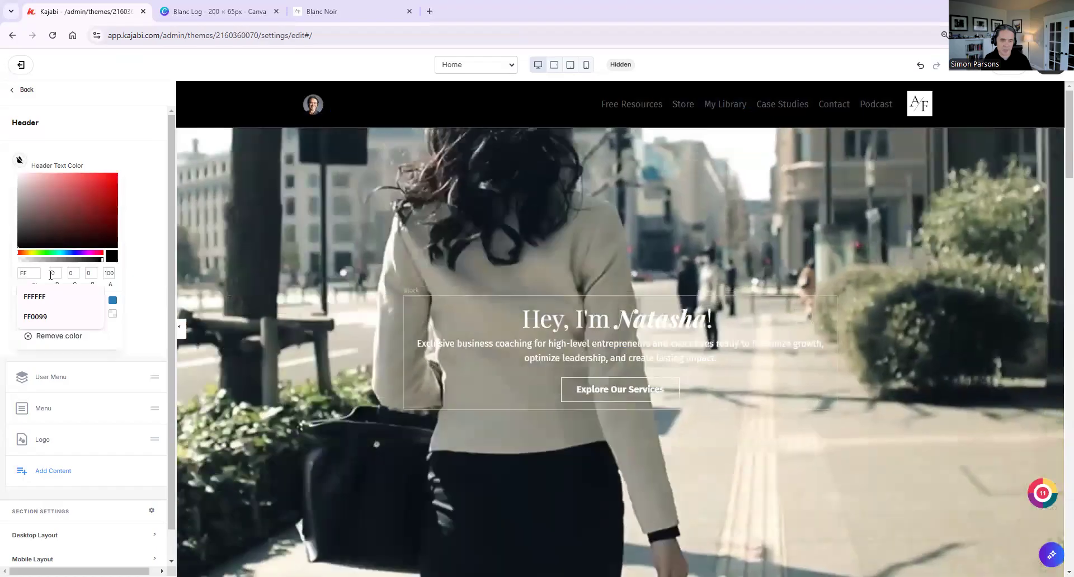
pyautogui.write('FFFF')
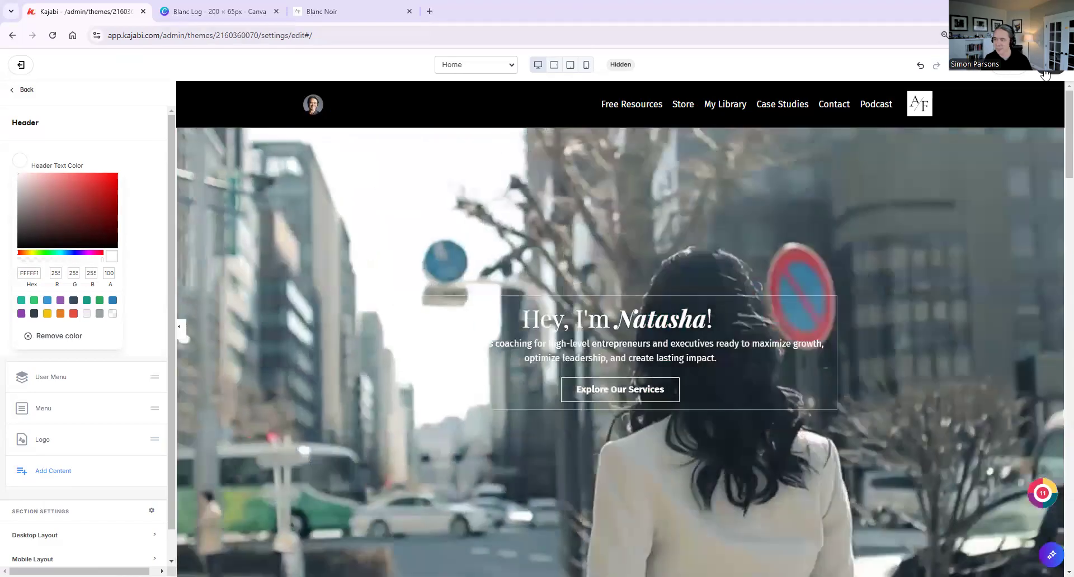
pyautogui.click(1045, 72)
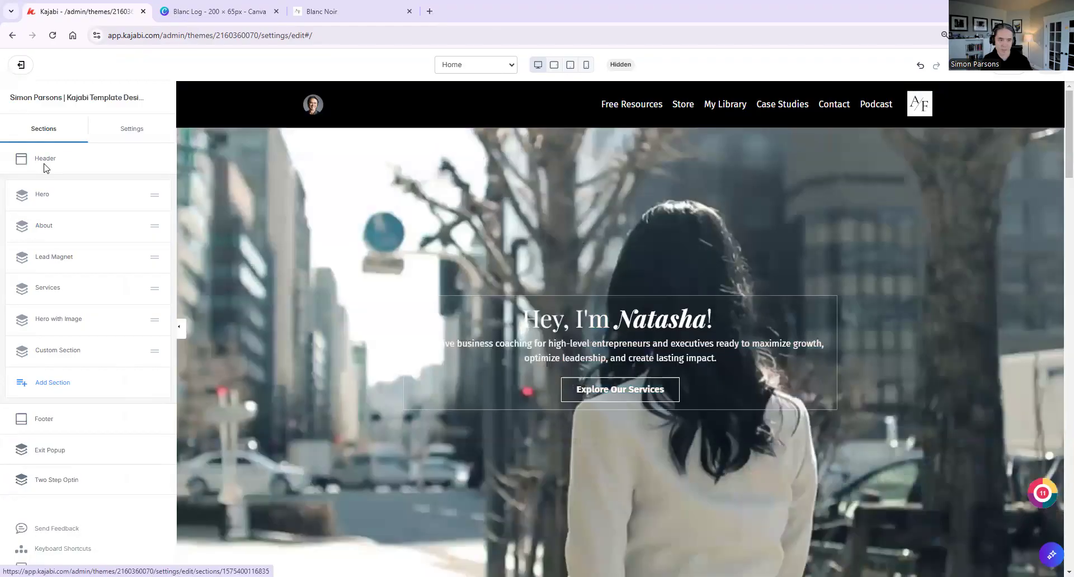
# Move the logo to the first place in the header, ahead of the user menu, and enable Stretch Block for it
pyautogui.click(47, 162)
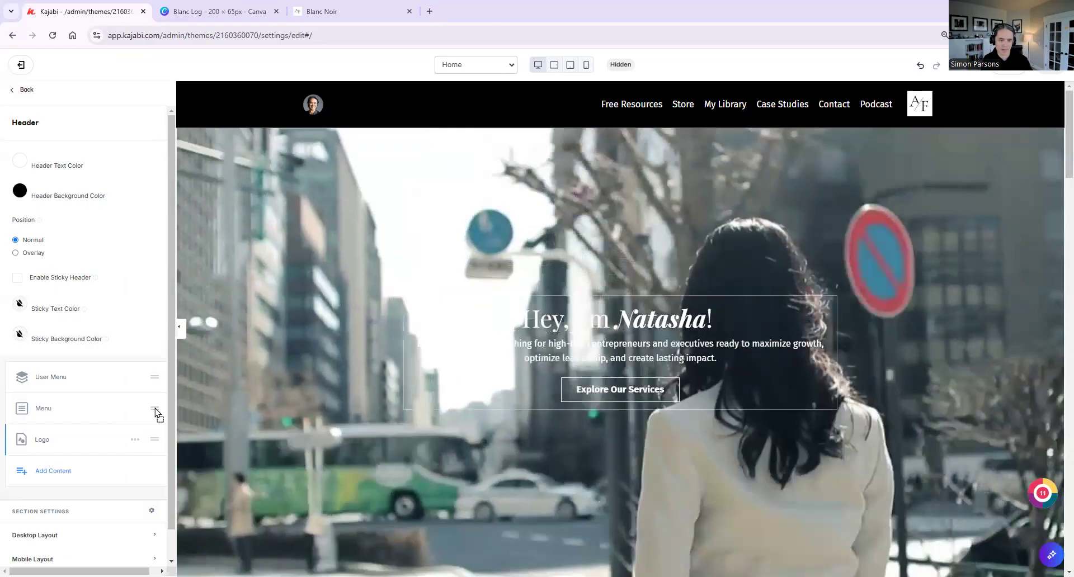
pyautogui.moveTo(155, 440); pyautogui.dragTo(154, 374)
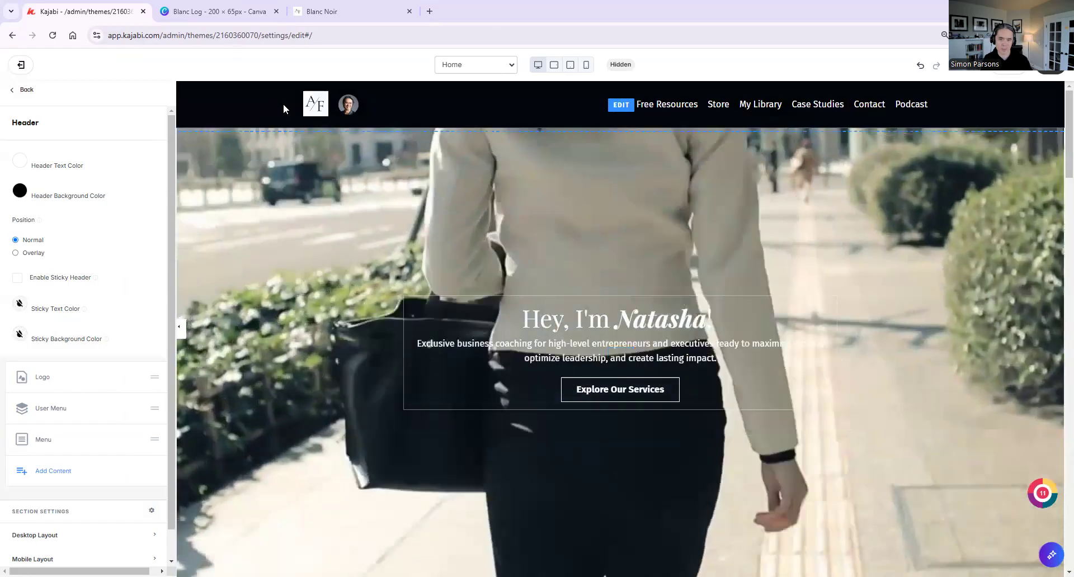
pyautogui.click(45, 386)
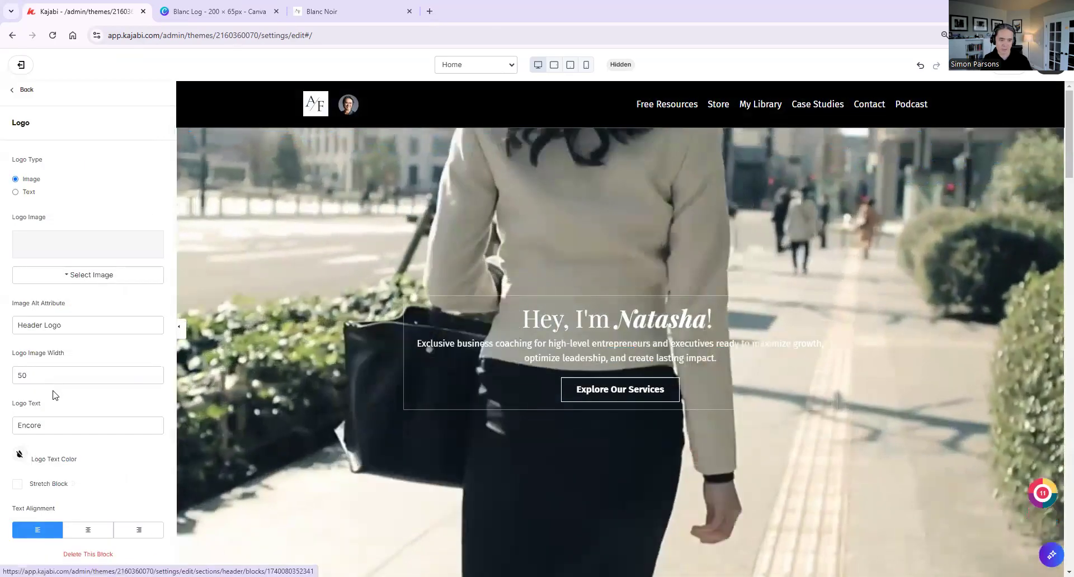
pyautogui.scroll(-1, 60, 416)
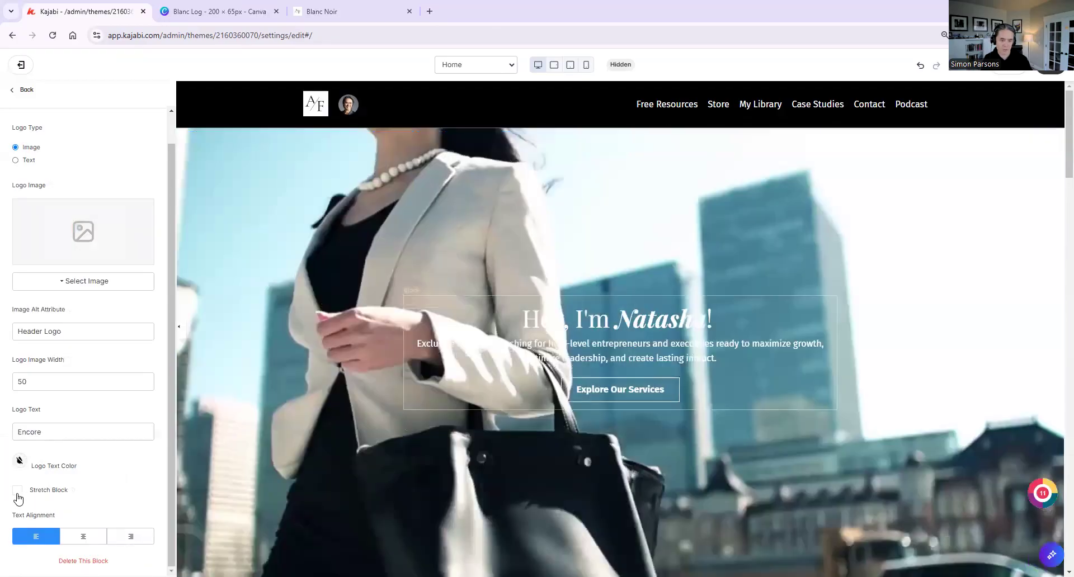
pyautogui.click(17, 490)
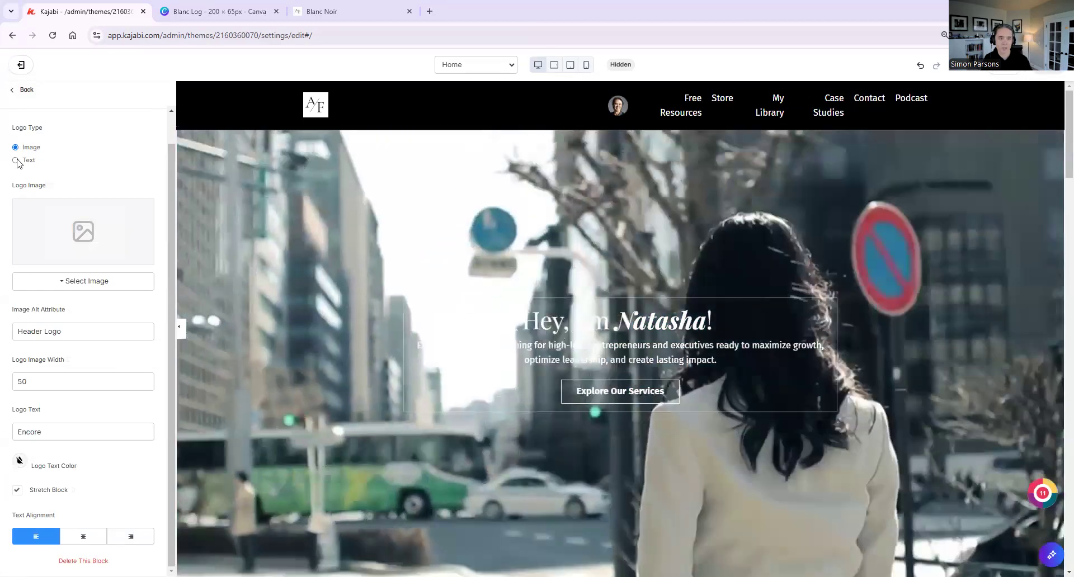
# Change the logo type to text and set the logo text to "Blanc & Noir"
pyautogui.click(15, 161)
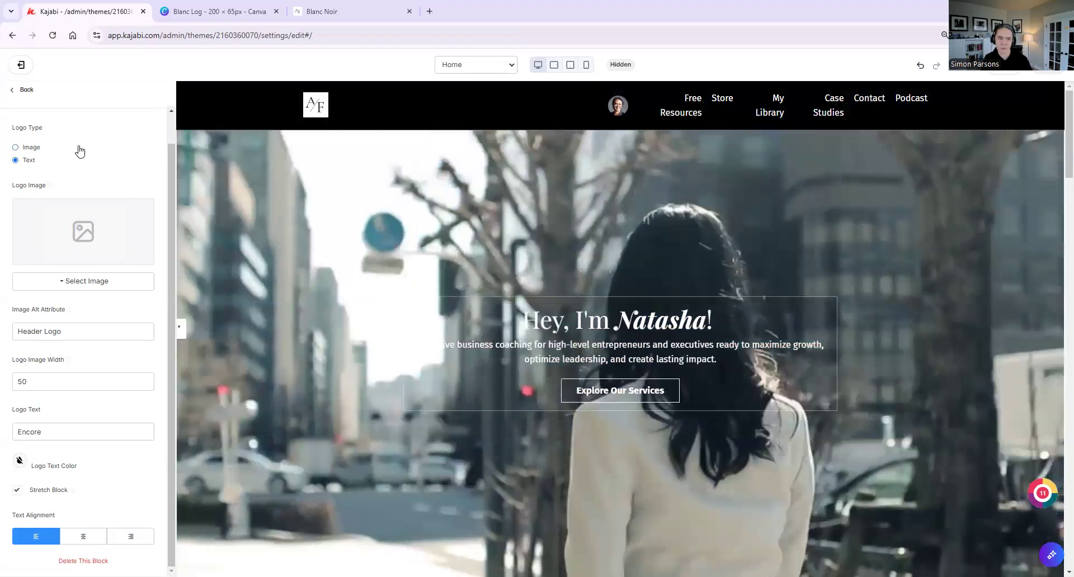
pyautogui.click(33, 149)
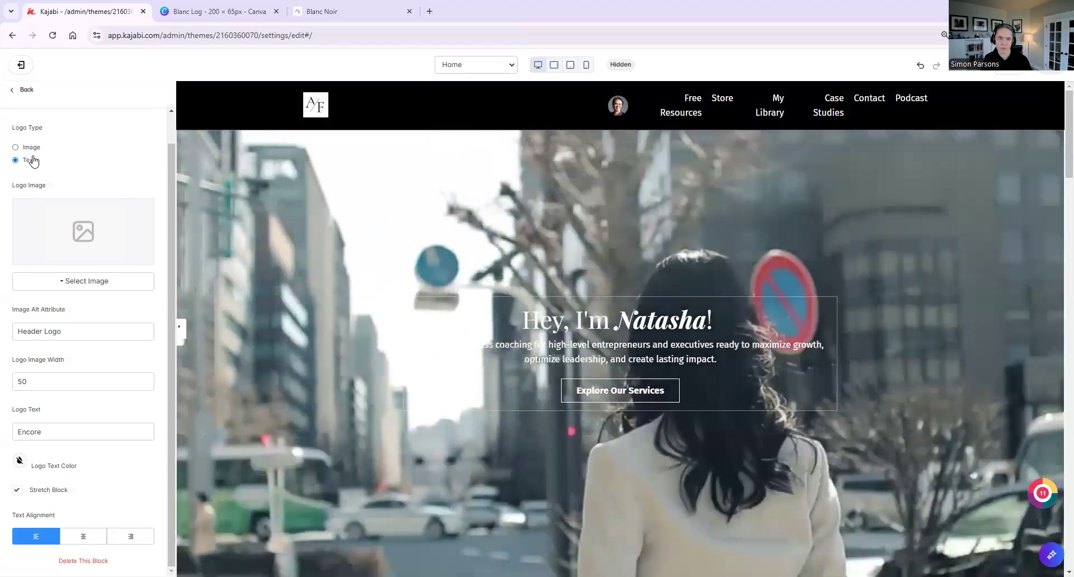
pyautogui.click(32, 160)
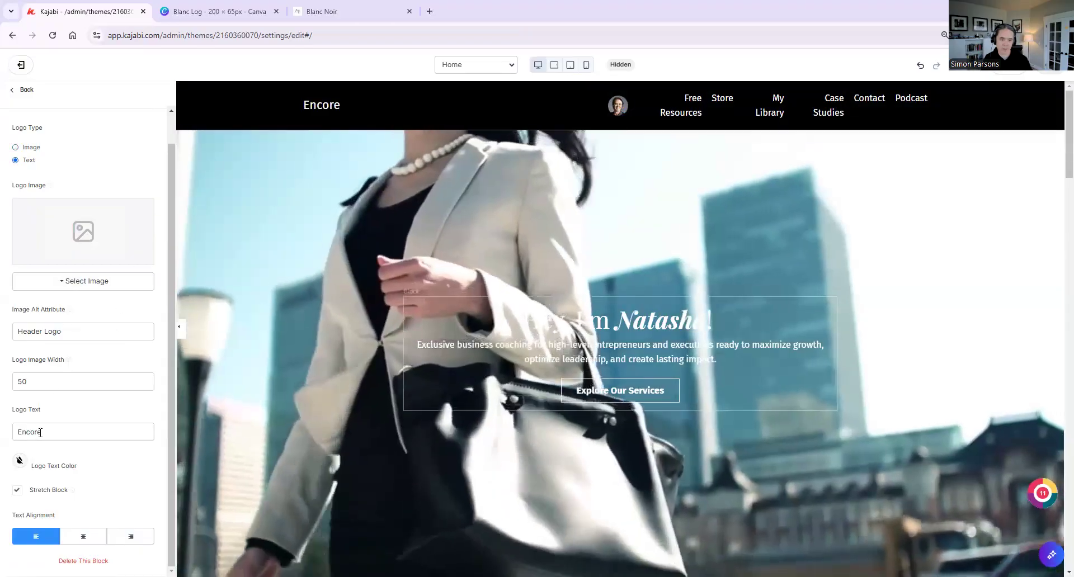
pyautogui.moveTo(48, 432); pyautogui.dragTo(3, 431)
pyautogui.write('Blanc & Noir')
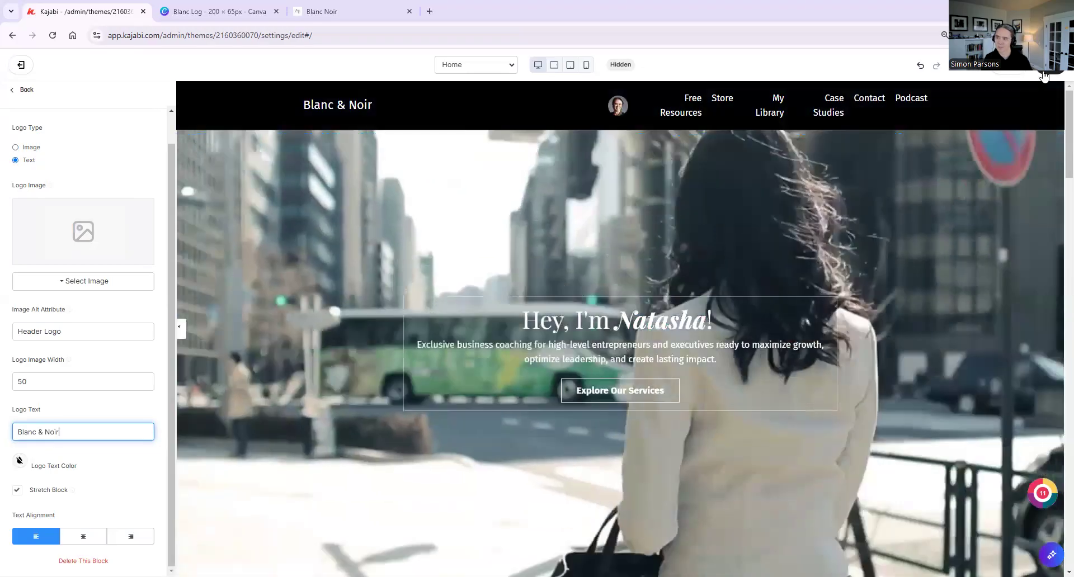
# Save the page and delete the Menu block from the header
pyautogui.click(1045, 74)
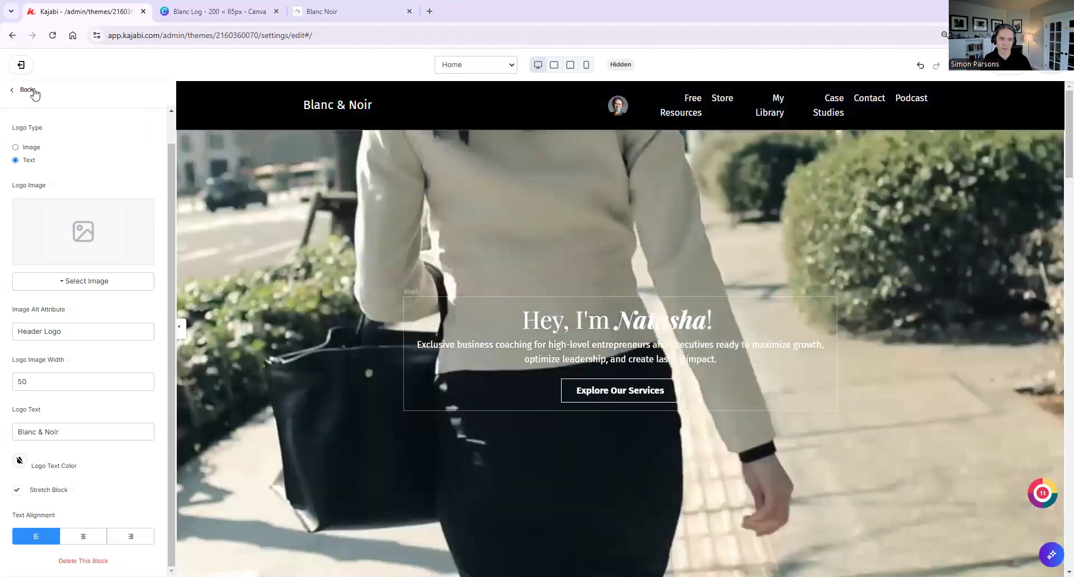
pyautogui.click(25, 89)
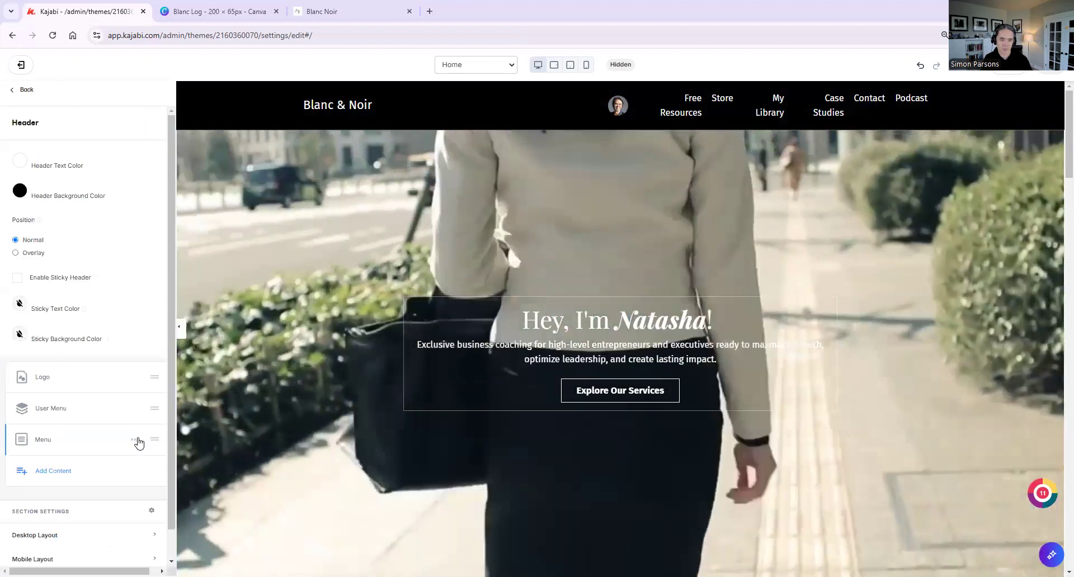
pyautogui.click(135, 440)
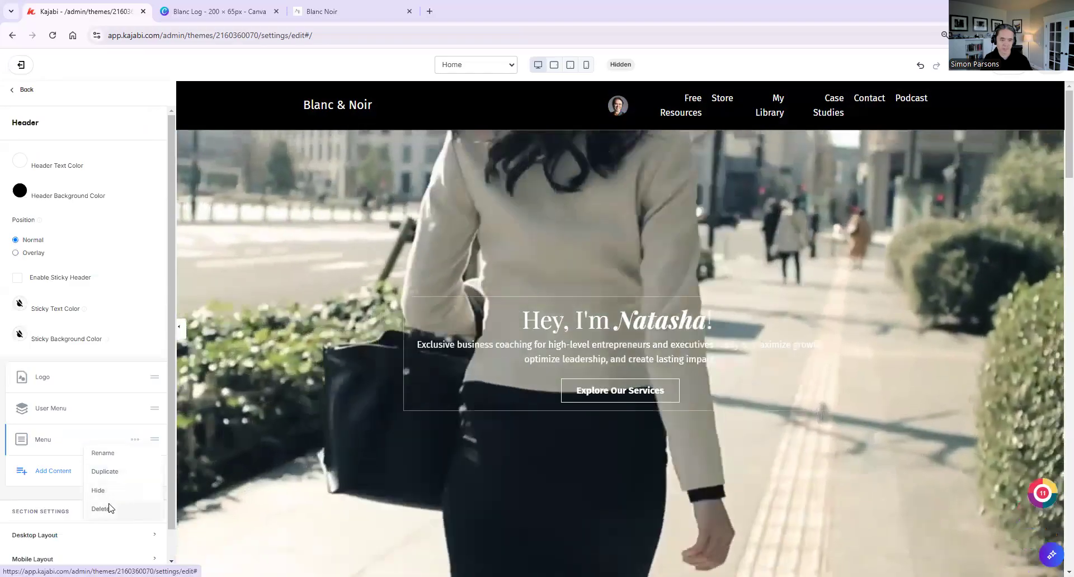
pyautogui.click(105, 509)
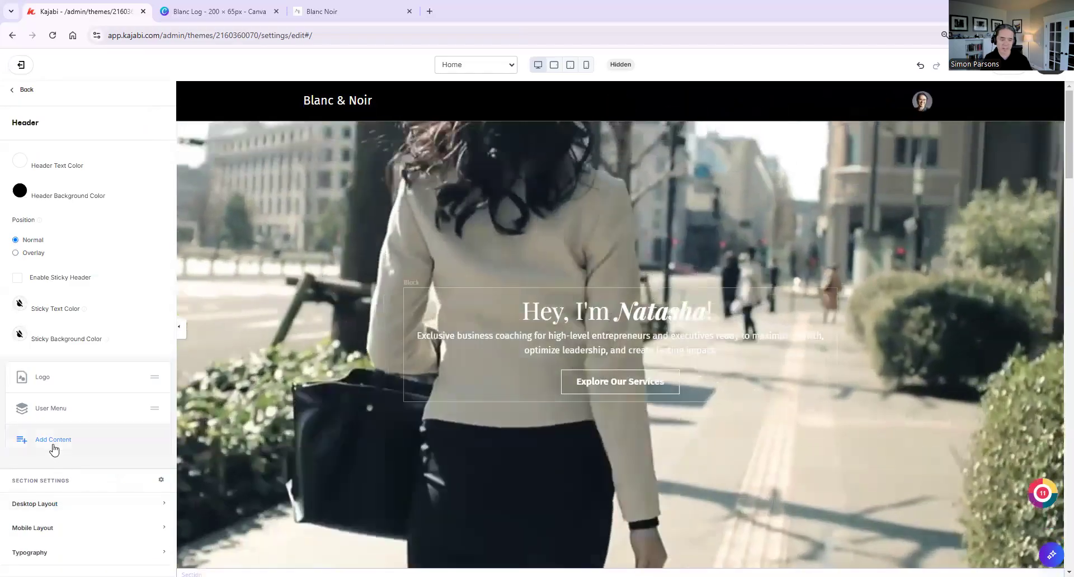
# Add a Dropdown Menu block to the header and set its dropdown text to "Site Menu"
pyautogui.click(53, 442)
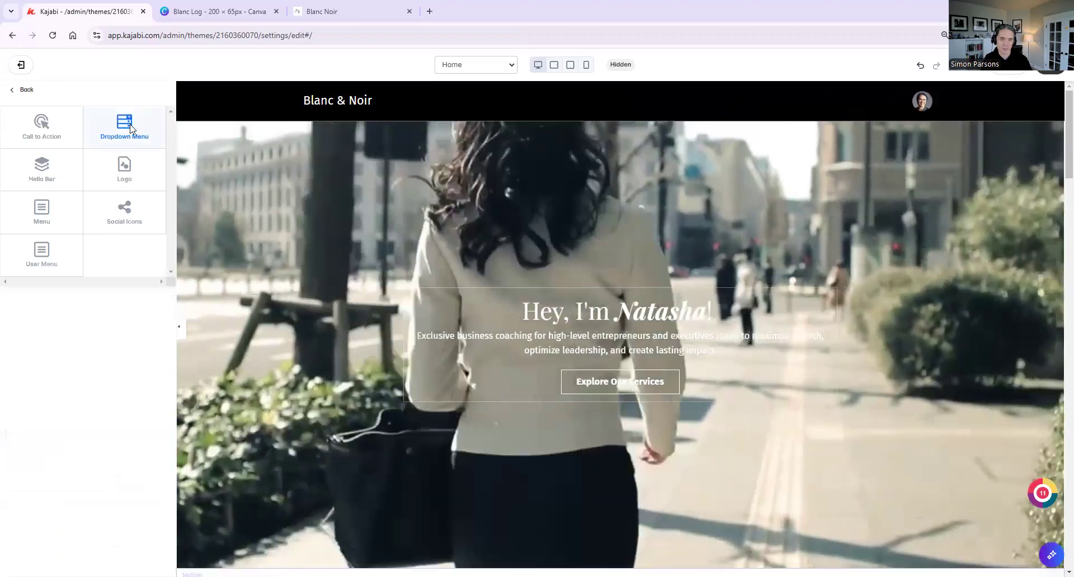
pyautogui.click(131, 130)
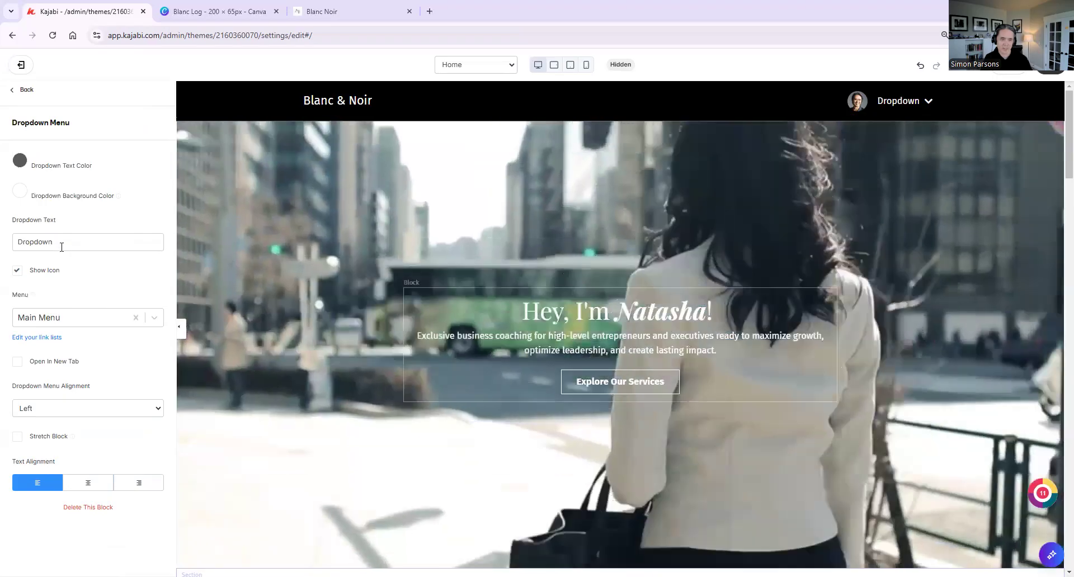
pyautogui.moveTo(60, 241); pyautogui.dragTo(1, 250)
pyautogui.write('S')
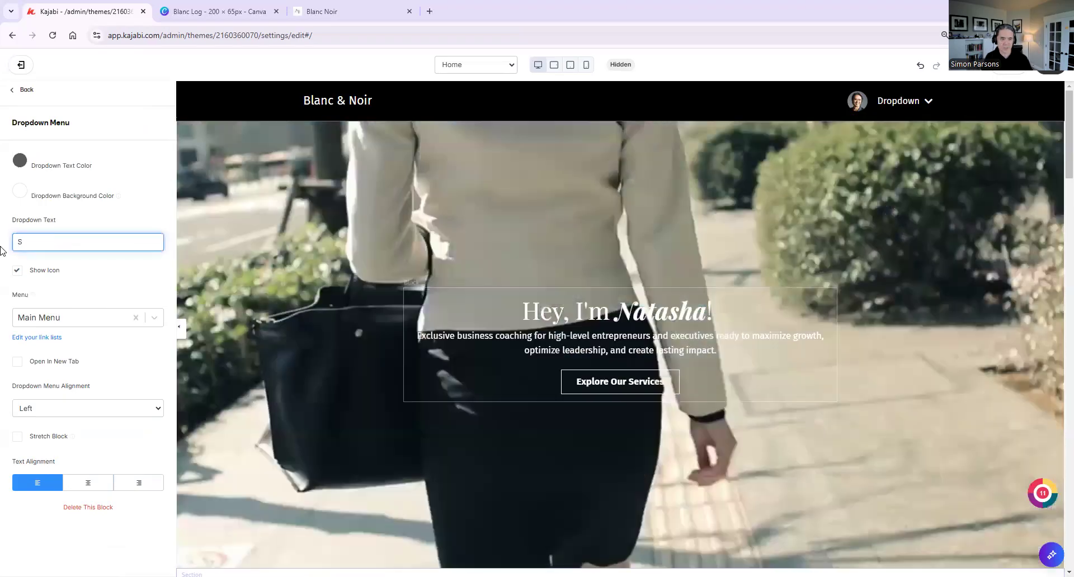
pyautogui.write('t')
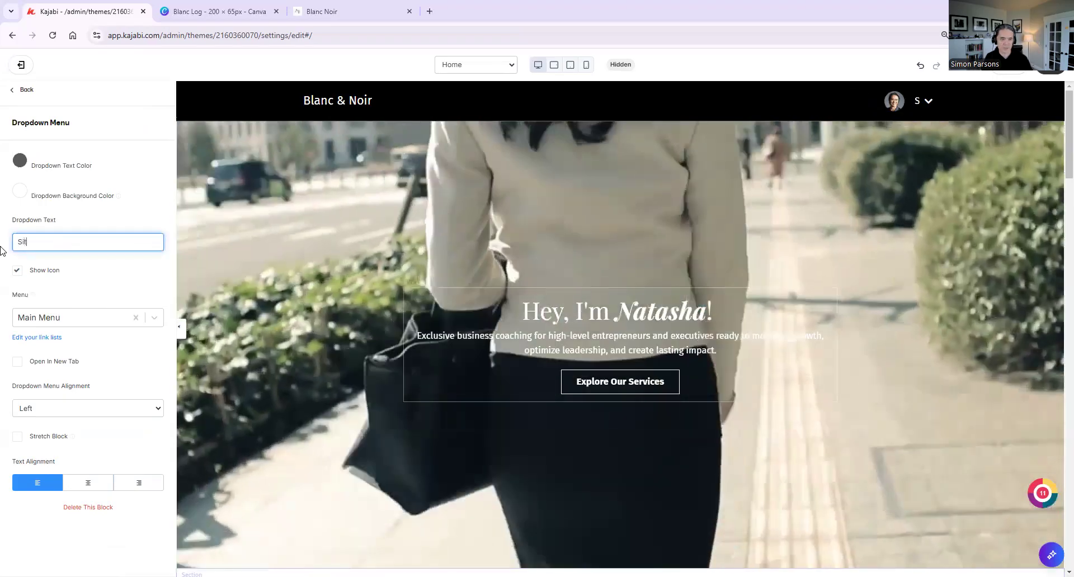
pyautogui.write('te Menu')
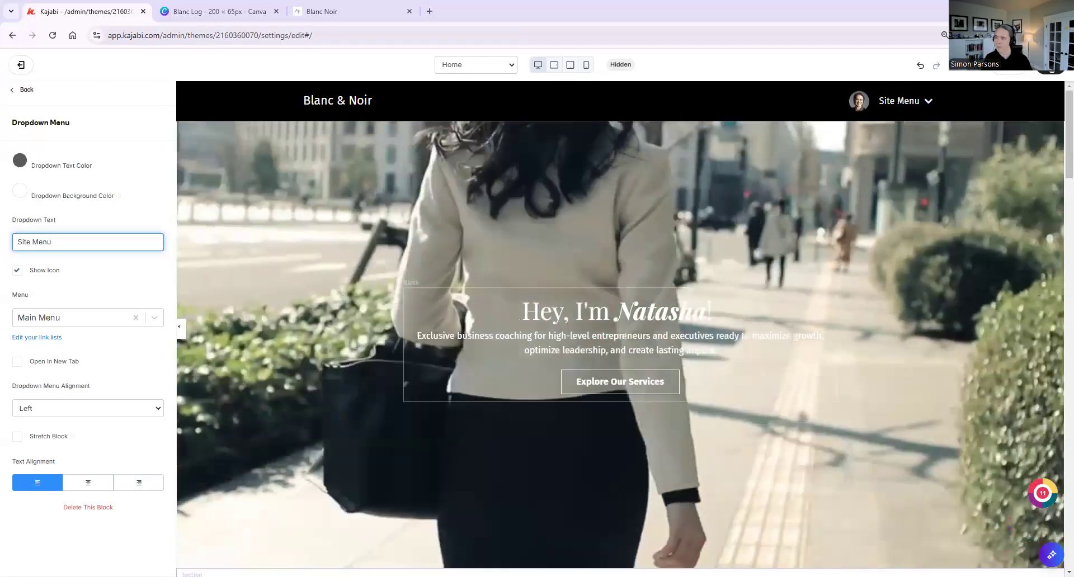
# Save the page and move the Dropdown Menu block ahead of the User Menu in the header
pyautogui.click(1054, 67)
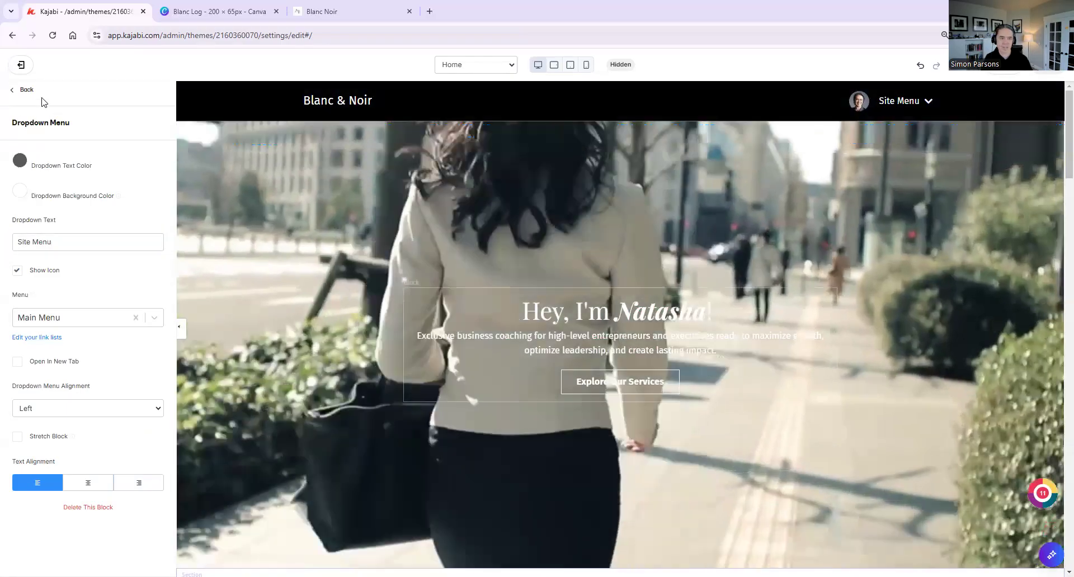
pyautogui.click(35, 92)
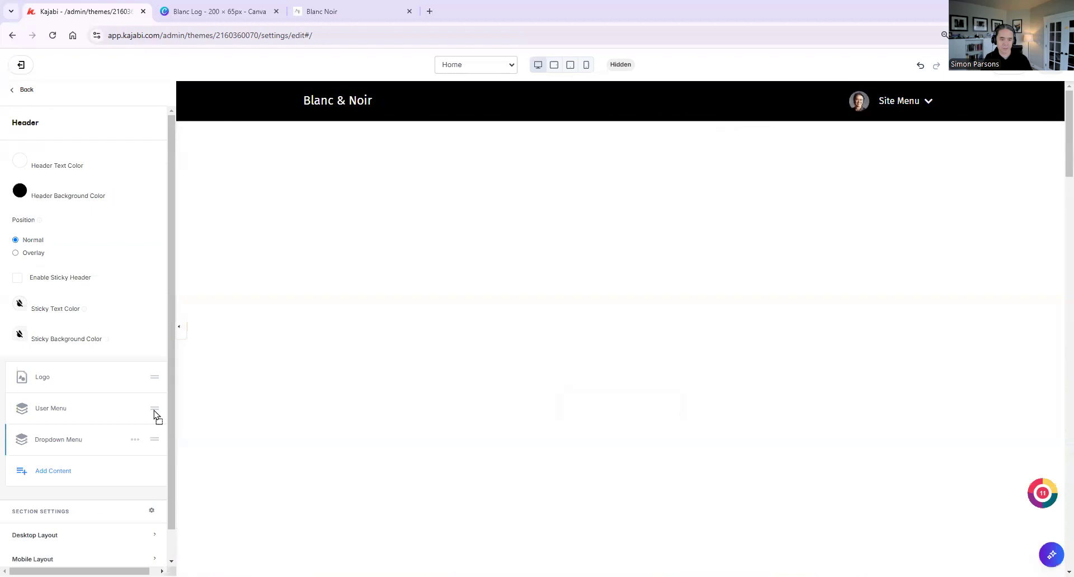
pyautogui.moveTo(155, 415); pyautogui.dragTo(154, 409)
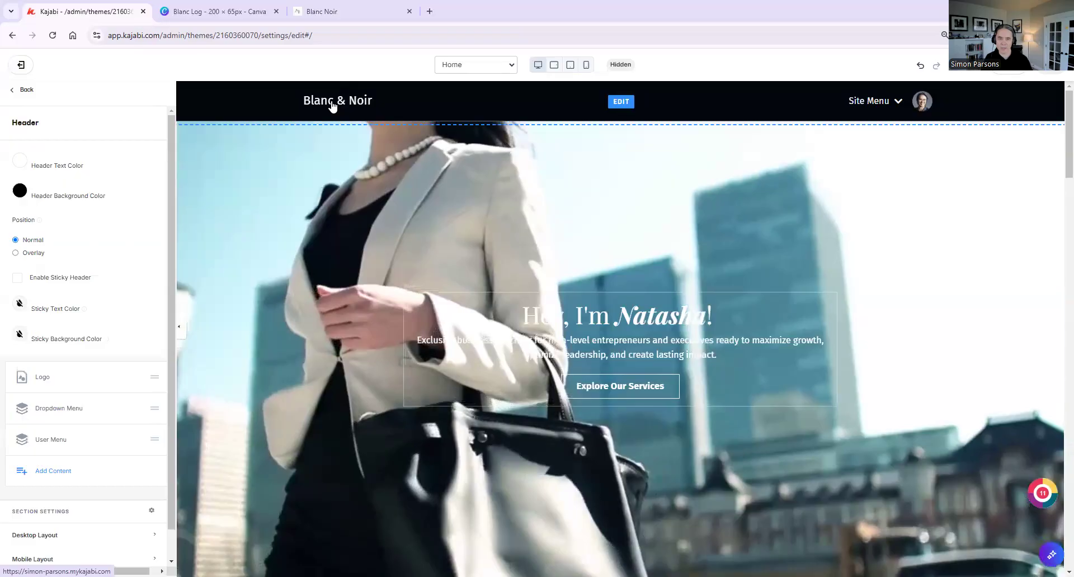
# Switch to the Blanc Log design in Canva, add body text reading "Blanc", and enlarge it to about size 21.3
pyautogui.click(224, 12)
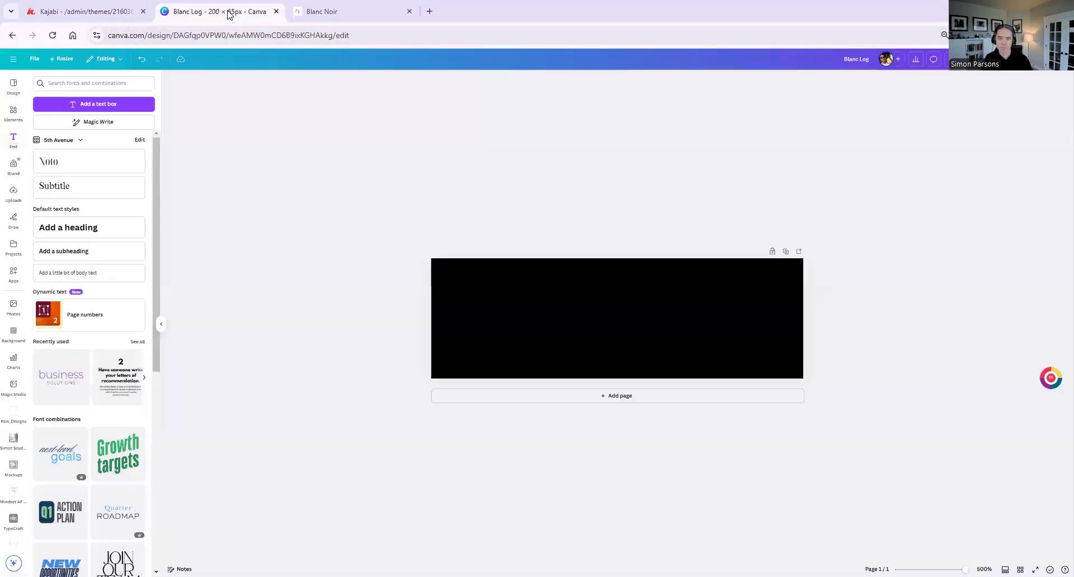
pyautogui.click(517, 295)
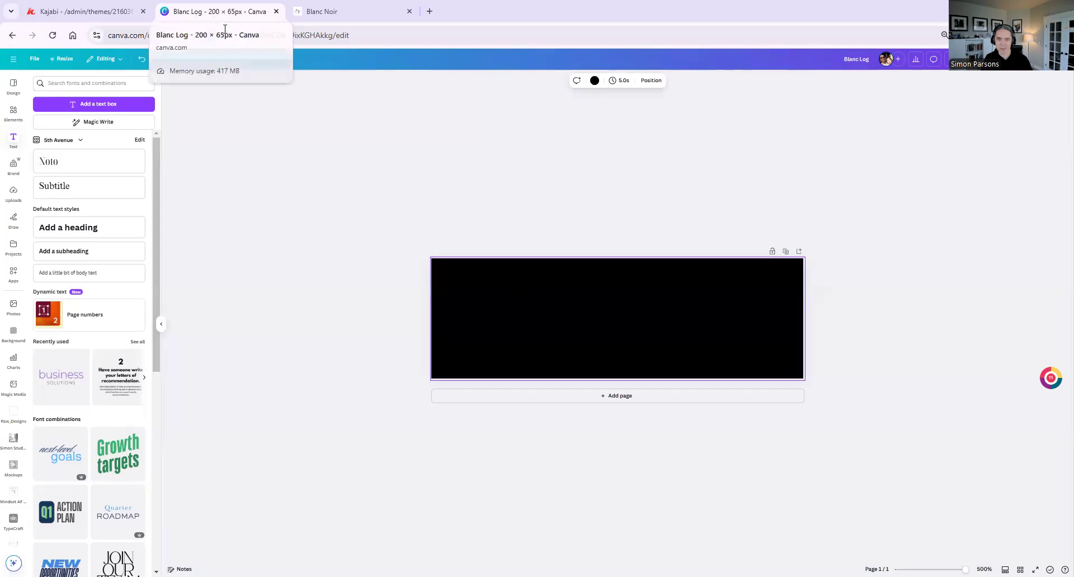
pyautogui.click(86, 274)
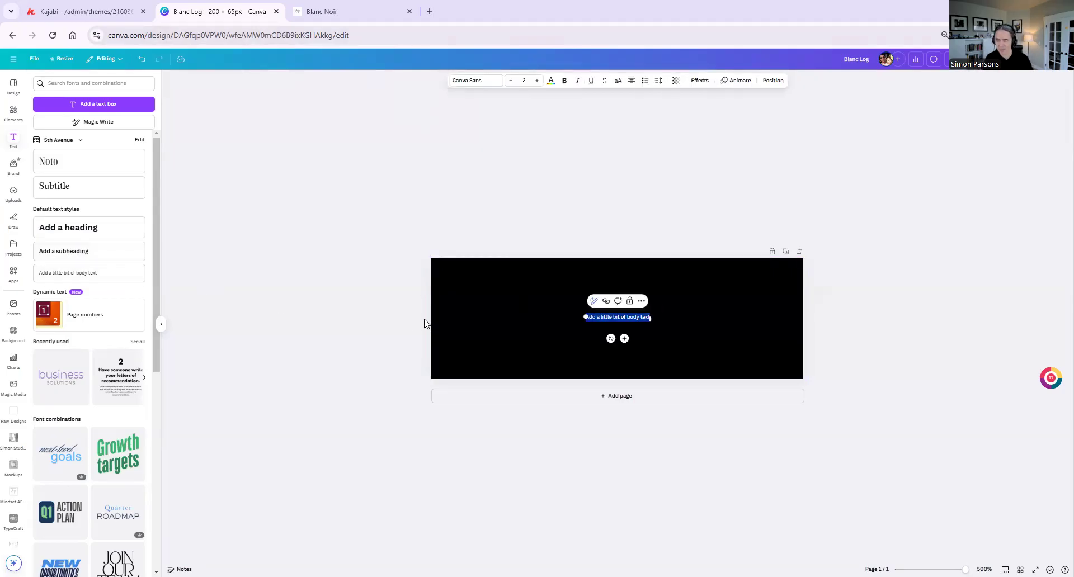
pyautogui.write('Blanc')
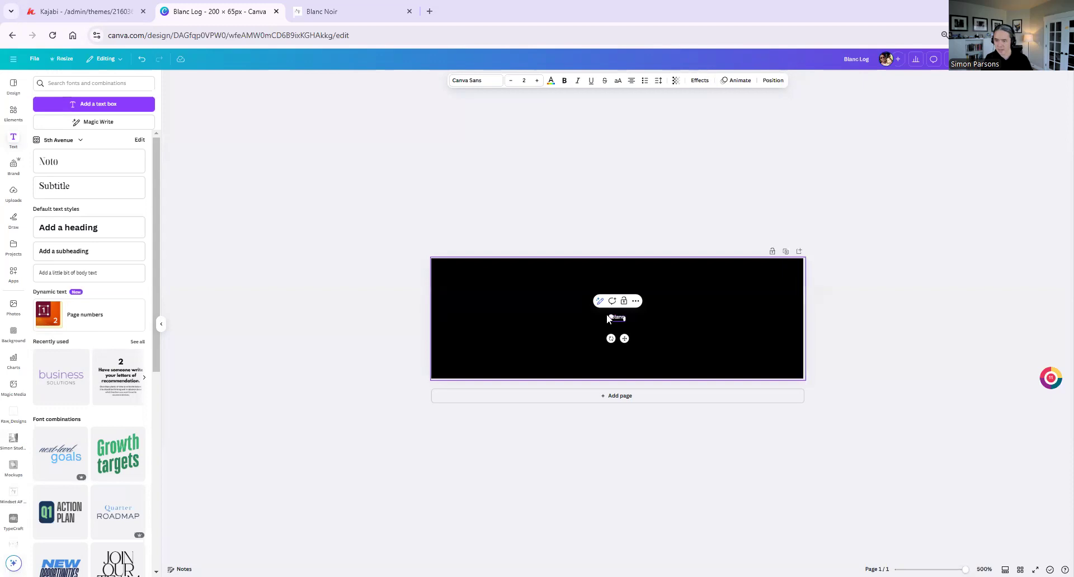
pyautogui.moveTo(608, 315); pyautogui.dragTo(481, 274)
pyautogui.click(634, 319)
pyautogui.moveTo(585, 290); pyautogui.dragTo(587, 301)
# Set the "Blanc" text to the Playfair Display font in italic
pyautogui.click(493, 81)
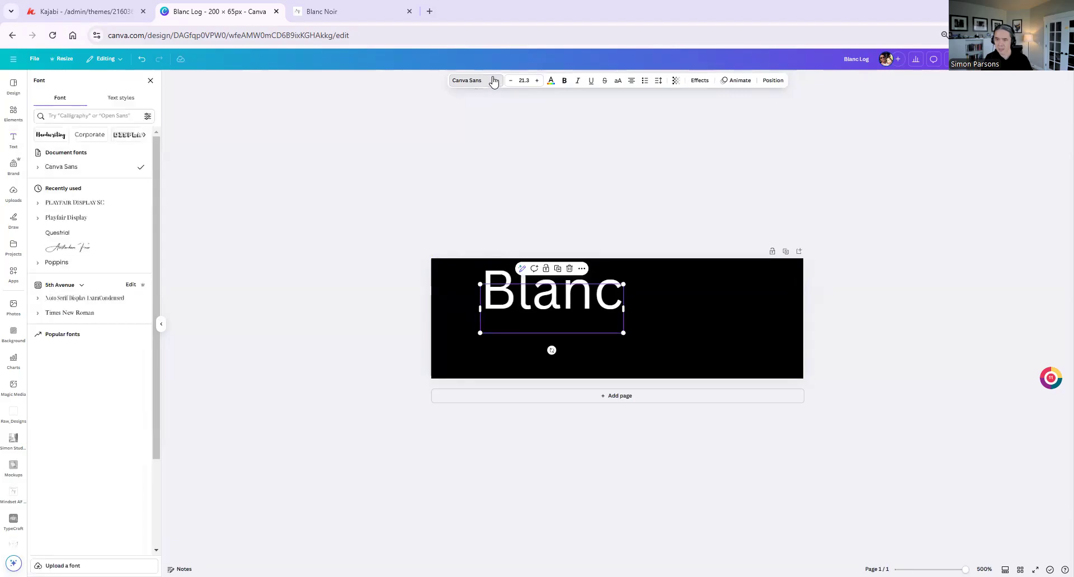
pyautogui.click(77, 221)
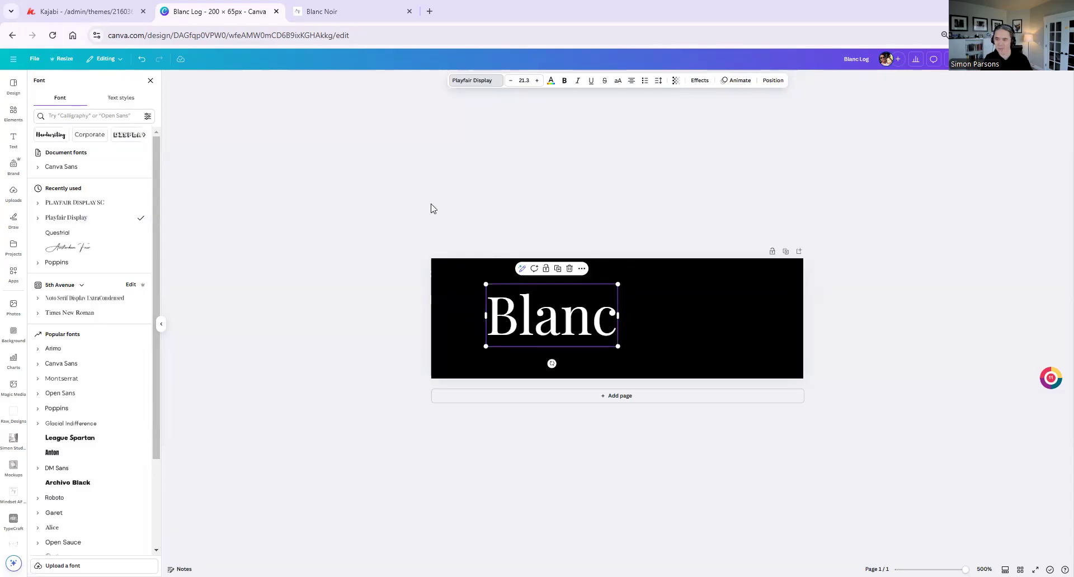
pyautogui.click(576, 82)
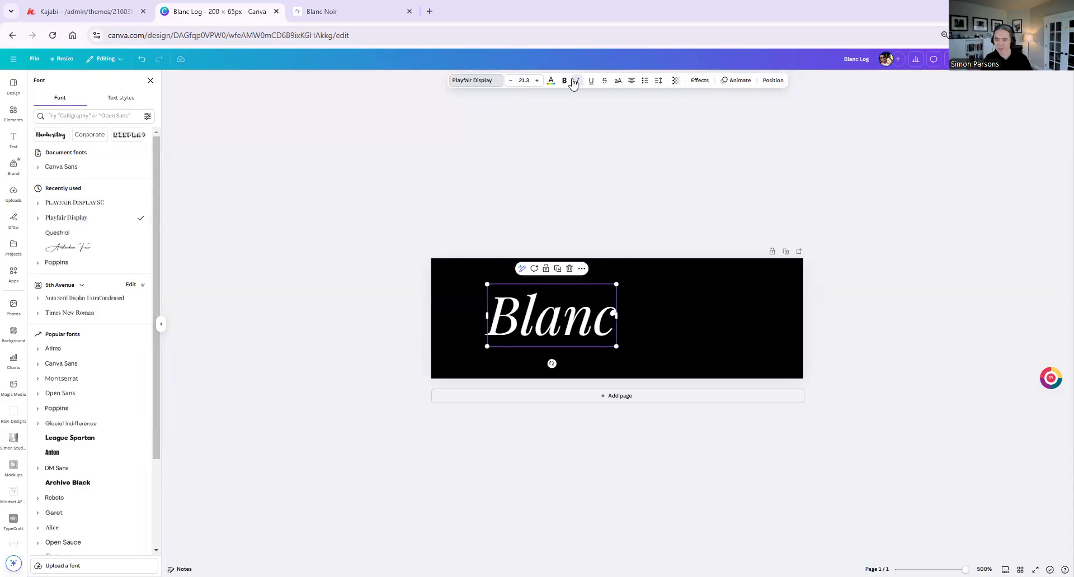
# Enlarge the "Blanc" text to about size 26 and place it along the upper edge of the black canvas
pyautogui.moveTo(617, 283); pyautogui.dragTo(645, 270)
pyautogui.click(690, 336)
pyautogui.moveTo(612, 325); pyautogui.dragTo(617, 304)
pyautogui.click(693, 313)
# Duplicate the "Blanc" text, place the copy below it, and change the copy's wording to "NOIR"
pyautogui.click(628, 309)
pyautogui.rightClick(628, 310)
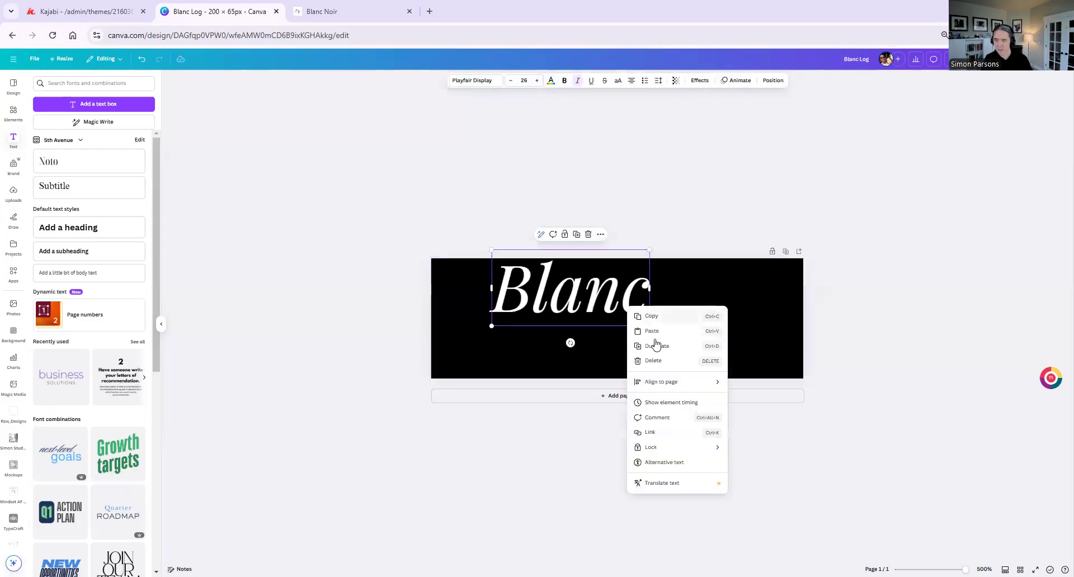
pyautogui.click(660, 352)
pyautogui.moveTo(608, 324); pyautogui.dragTo(708, 354)
pyautogui.doubleClick(708, 355)
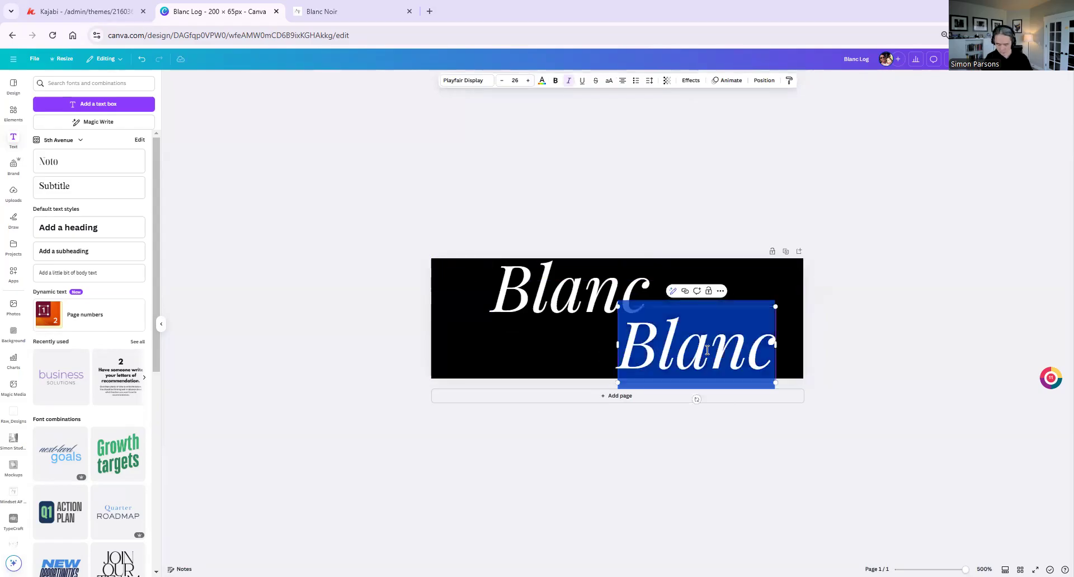
pyautogui.write('NOIR')
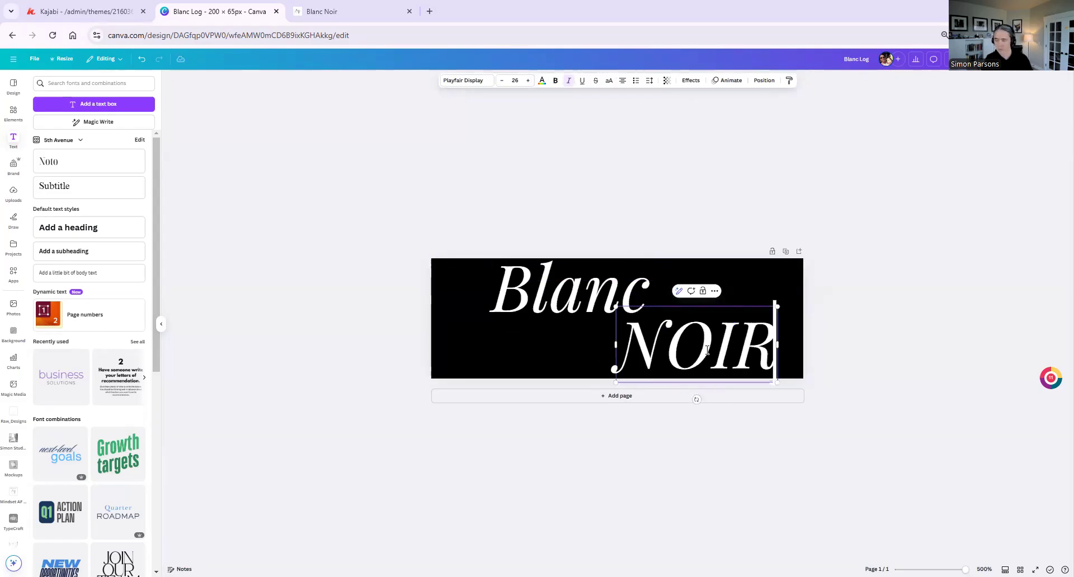
# Remove the italic from "NOIR" and shift it left so it sits beneath "Blanc"
pyautogui.hotkey('ctrl', 'a')
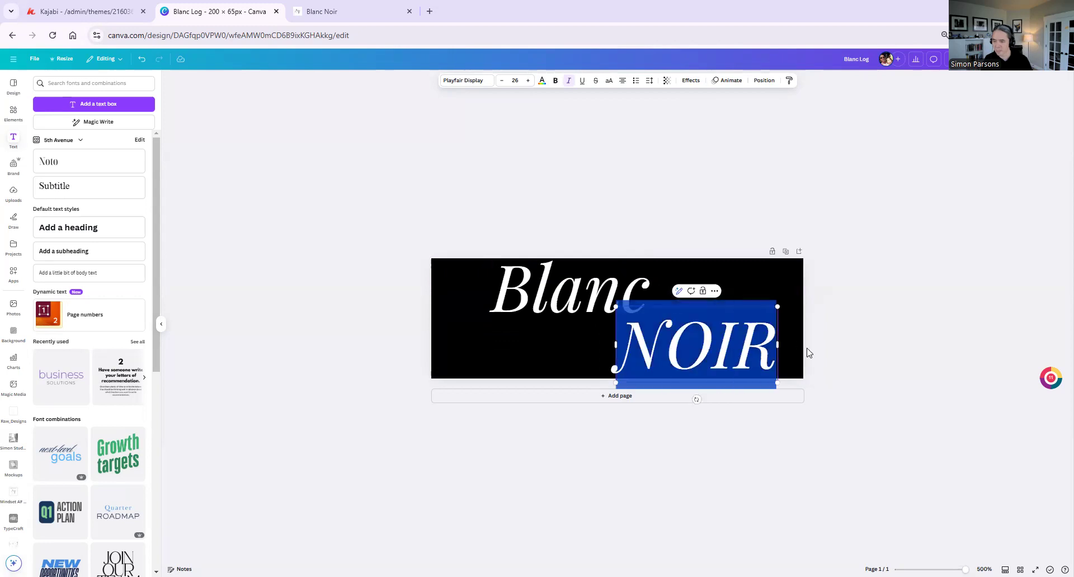
pyautogui.click(569, 82)
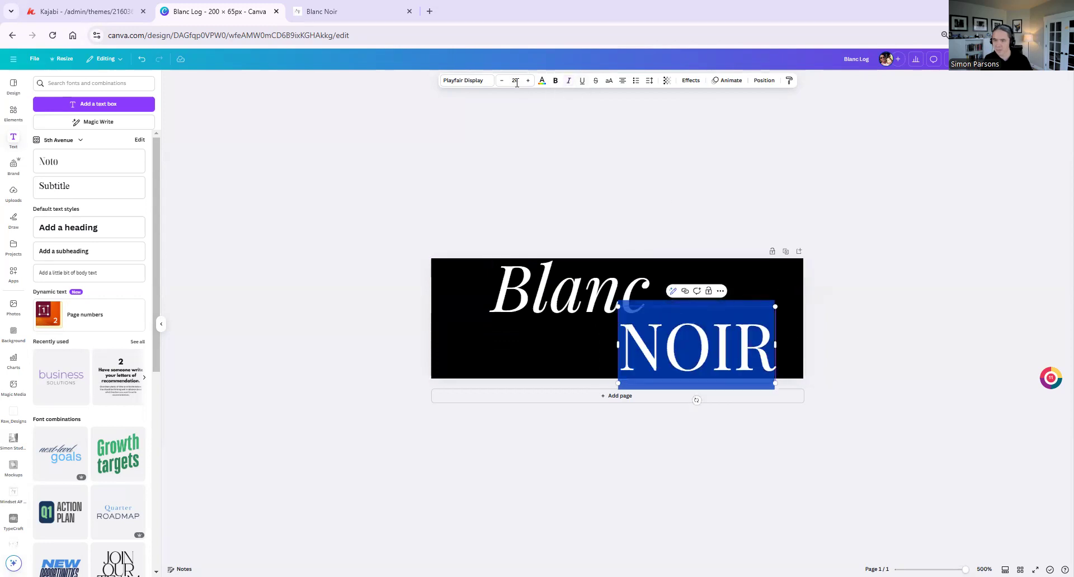
pyautogui.click(751, 274)
pyautogui.click(709, 332)
pyautogui.moveTo(709, 333); pyautogui.dragTo(658, 336)
pyautogui.click(748, 324)
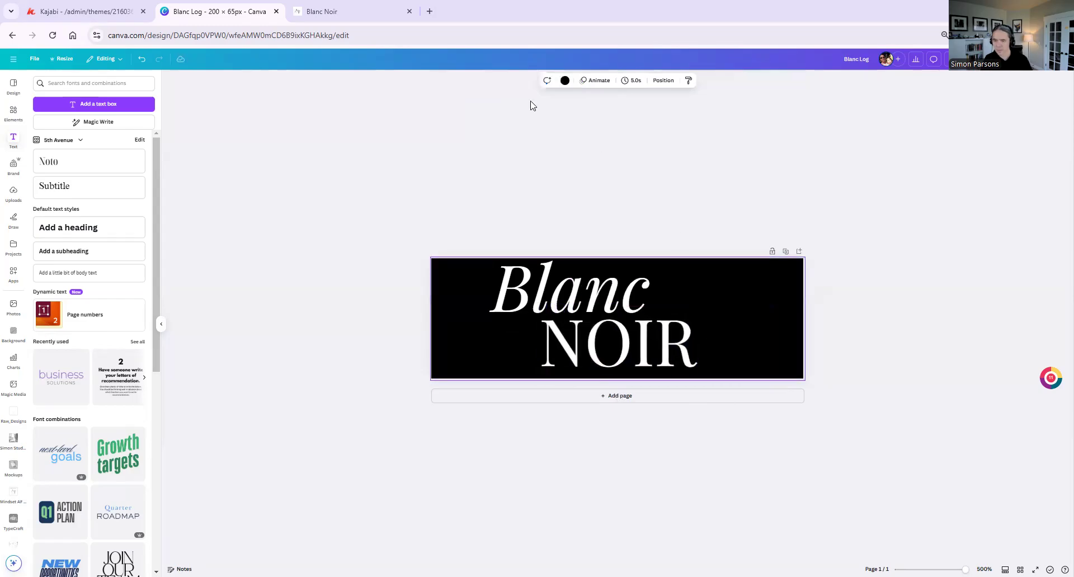
# Add a separate "&" text, enlarge it to about size 29.4, and place it directly left of "NOIR"
pyautogui.click(67, 273)
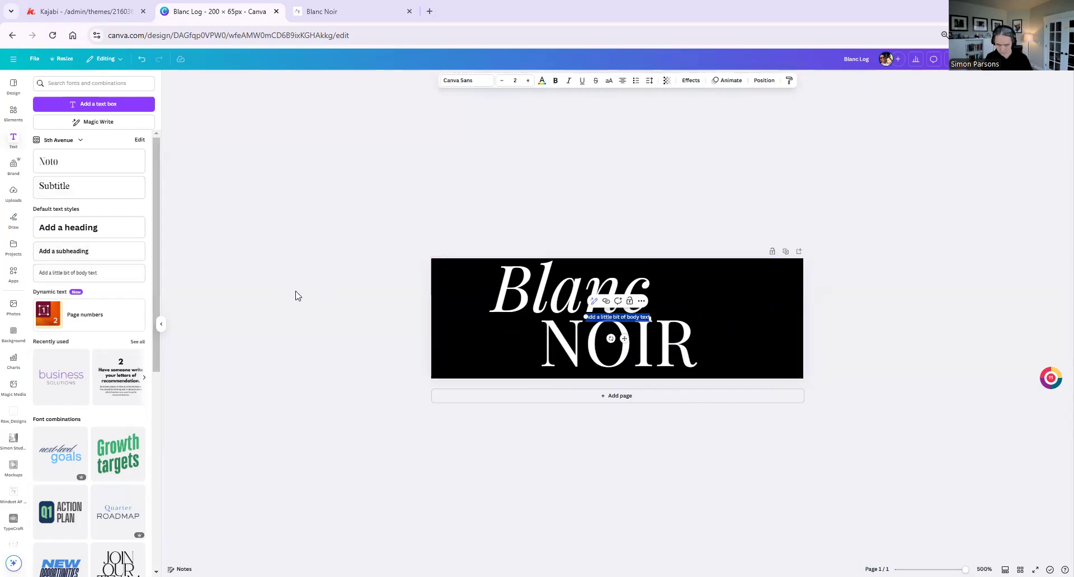
pyautogui.press('BackSpace')
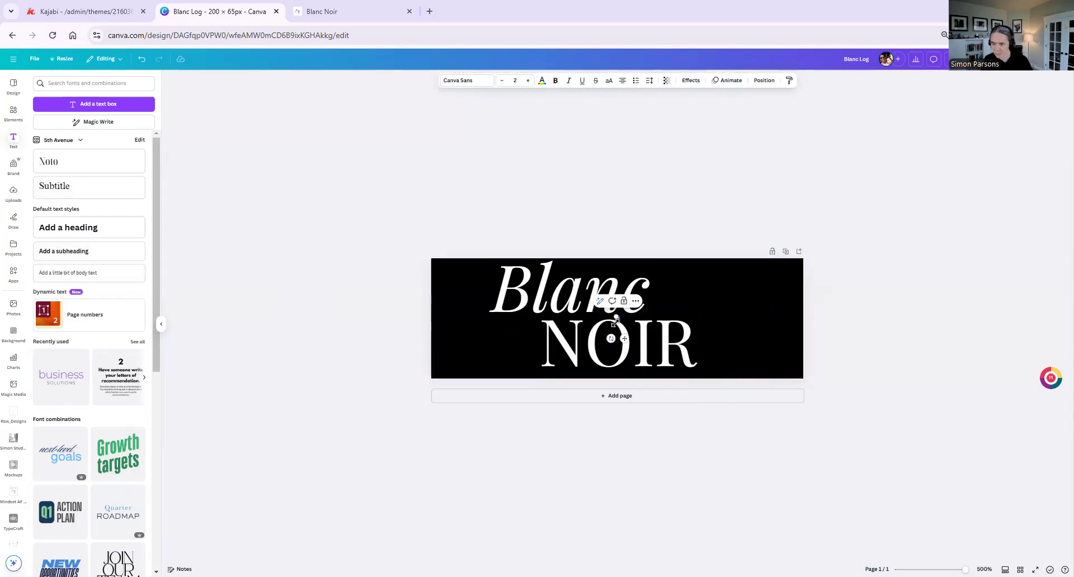
pyautogui.moveTo(616, 322); pyautogui.dragTo(536, 363)
pyautogui.click(516, 340)
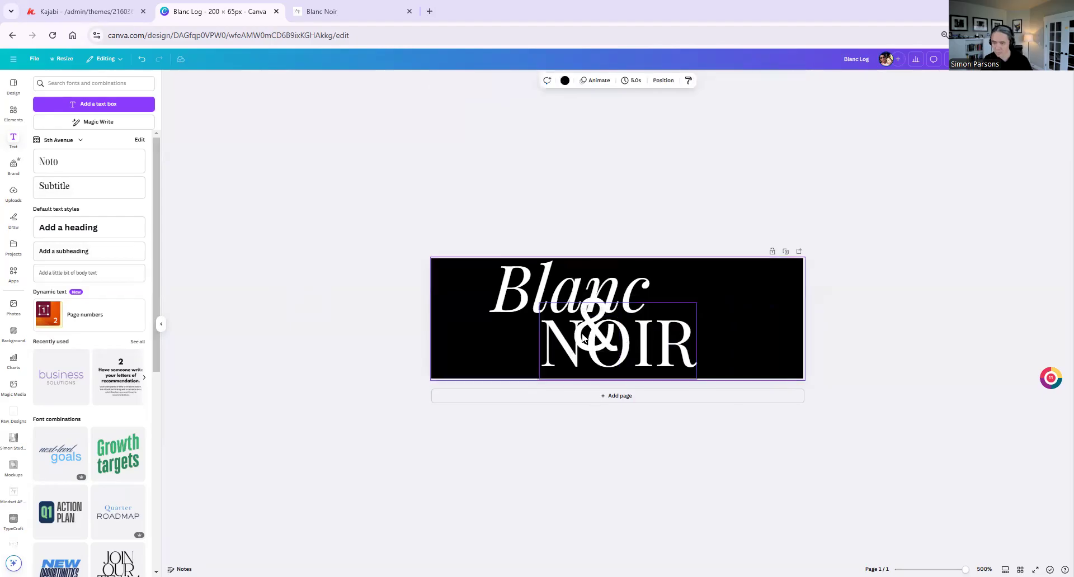
pyautogui.moveTo(600, 335); pyautogui.dragTo(520, 348)
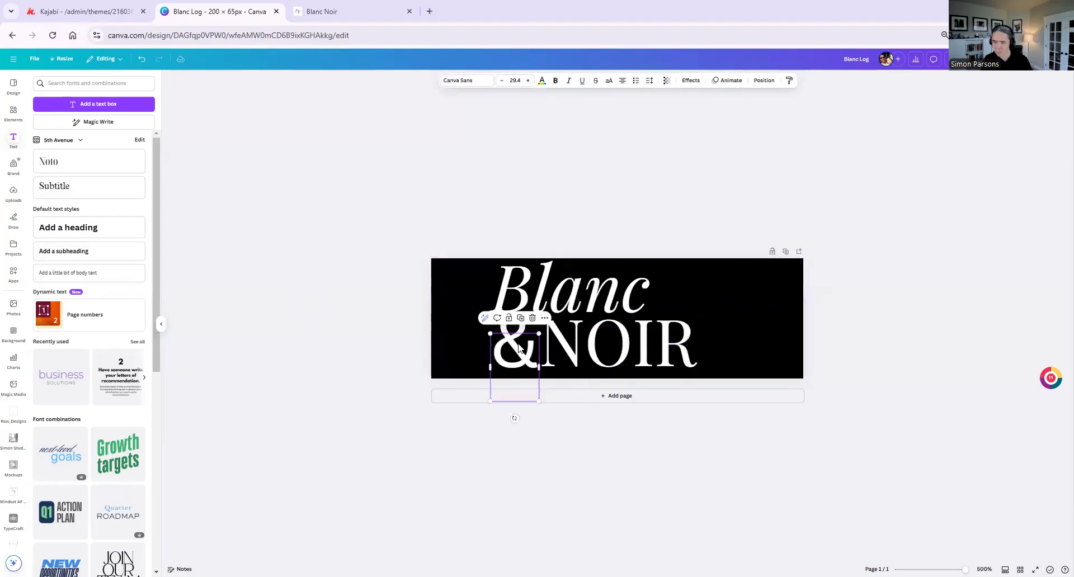
# Try Noto Serif Display ExtraCondensed on the ampersand, settle on Playfair Display, and line it up left of "NOIR"
pyautogui.click(471, 80)
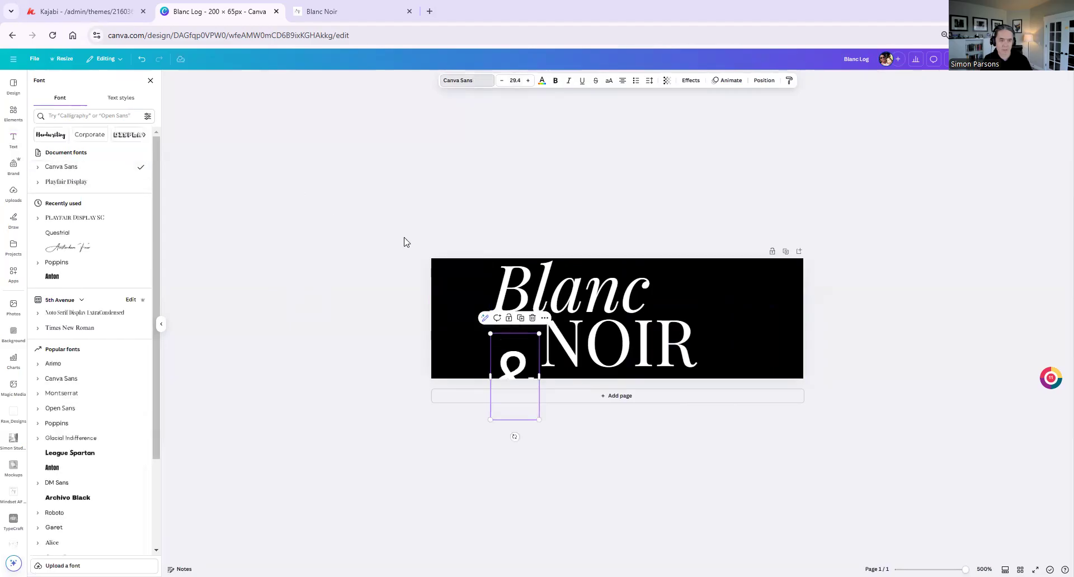
pyautogui.click(107, 313)
pyautogui.moveTo(506, 365); pyautogui.dragTo(498, 317)
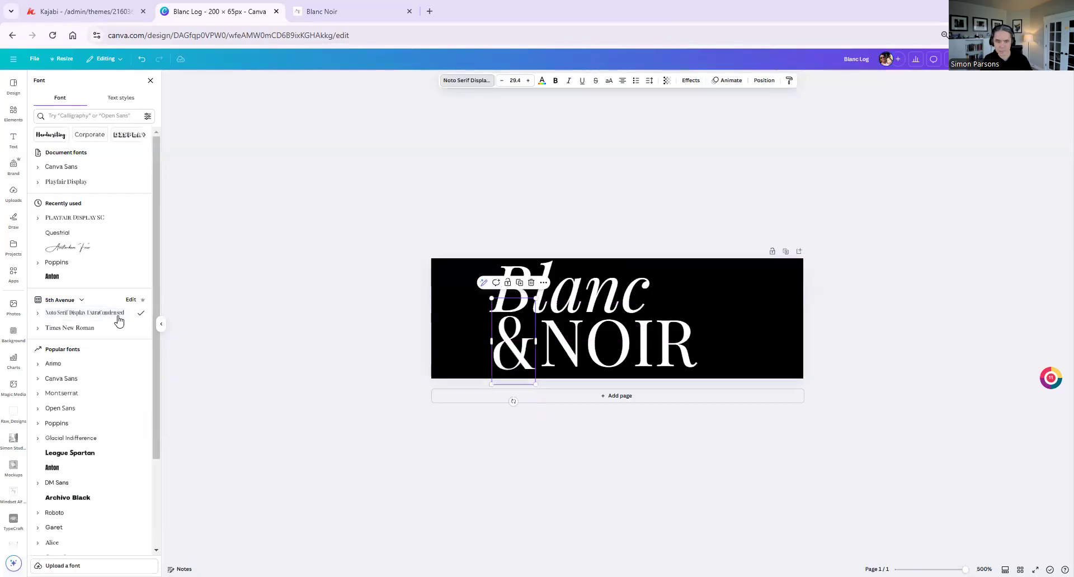
pyautogui.click(79, 181)
pyautogui.moveTo(491, 351); pyautogui.dragTo(479, 353)
pyautogui.press('Down')
pyautogui.press('Down')
pyautogui.press('Down')
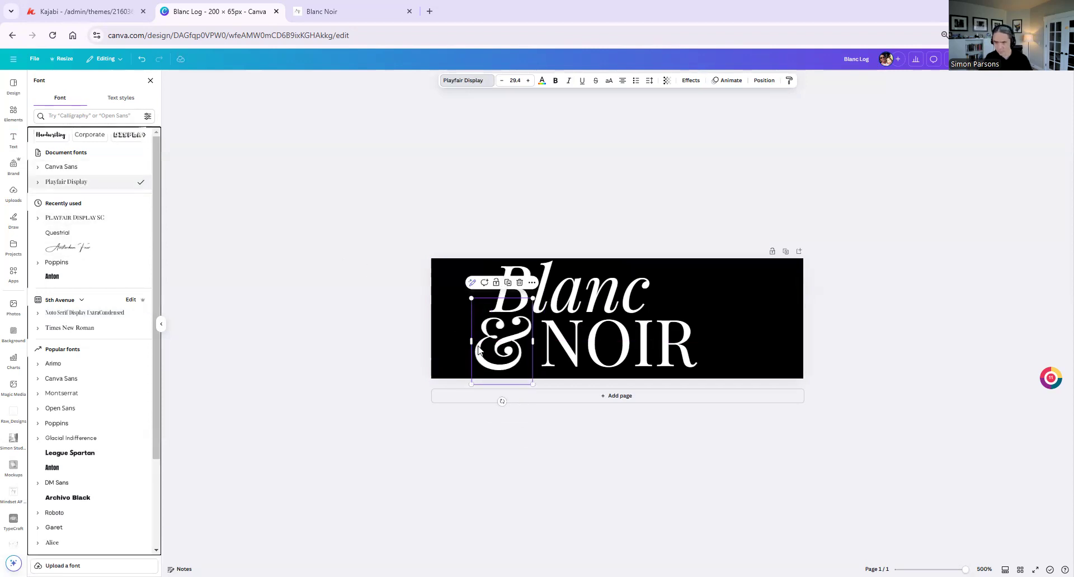
# Shrink the ampersand slightly and move it closer to "NOIR"
pyautogui.click(716, 279)
pyautogui.click(631, 291)
pyautogui.click(495, 332)
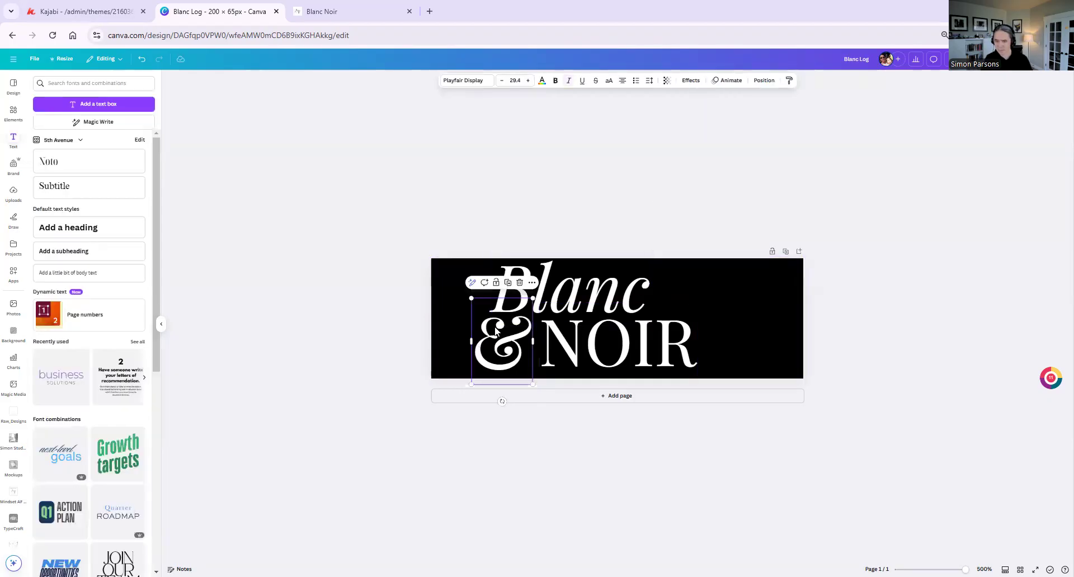
pyautogui.moveTo(470, 298); pyautogui.dragTo(475, 301)
pyautogui.moveTo(505, 333); pyautogui.dragTo(509, 334)
pyautogui.click(748, 312)
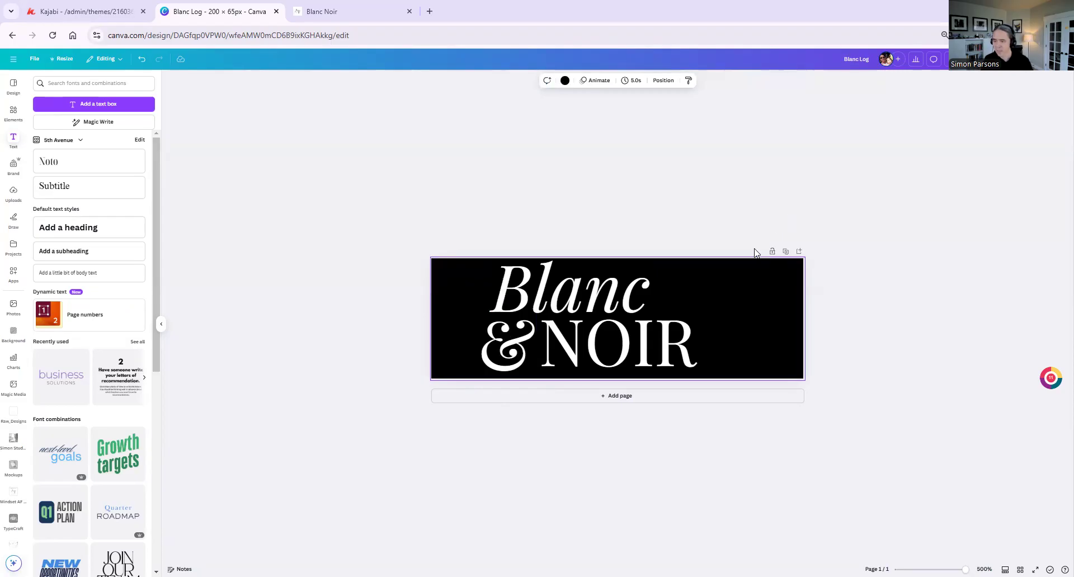
# Switch to the finished Blanc Noir page to compare its header logo with the design
pyautogui.click(325, 17)
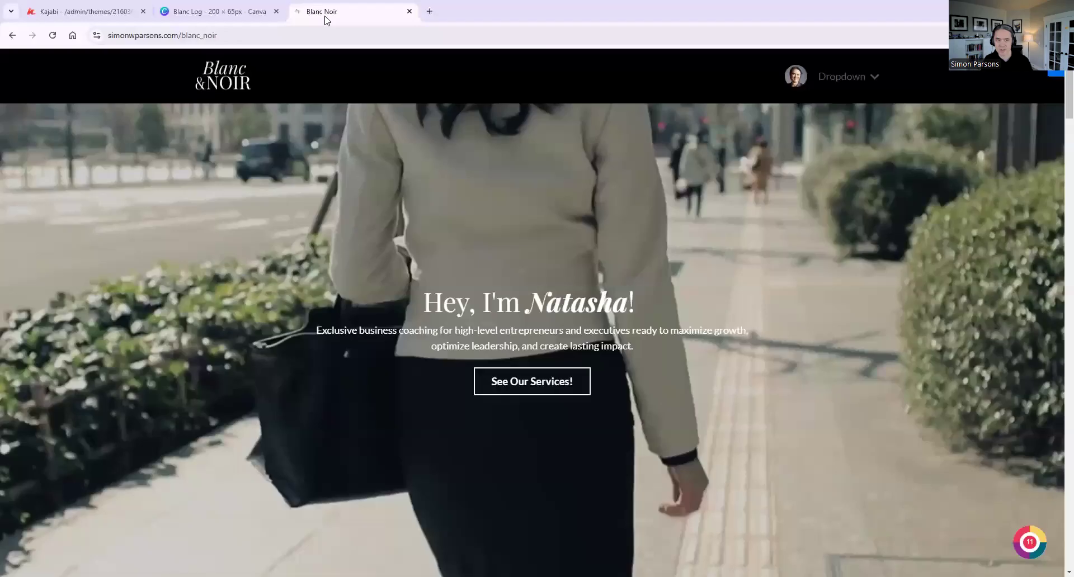
# Check the Kajabi header against the finished page, and download the Canva logo design as a PNG with a transparent background
pyautogui.click(93, 15)
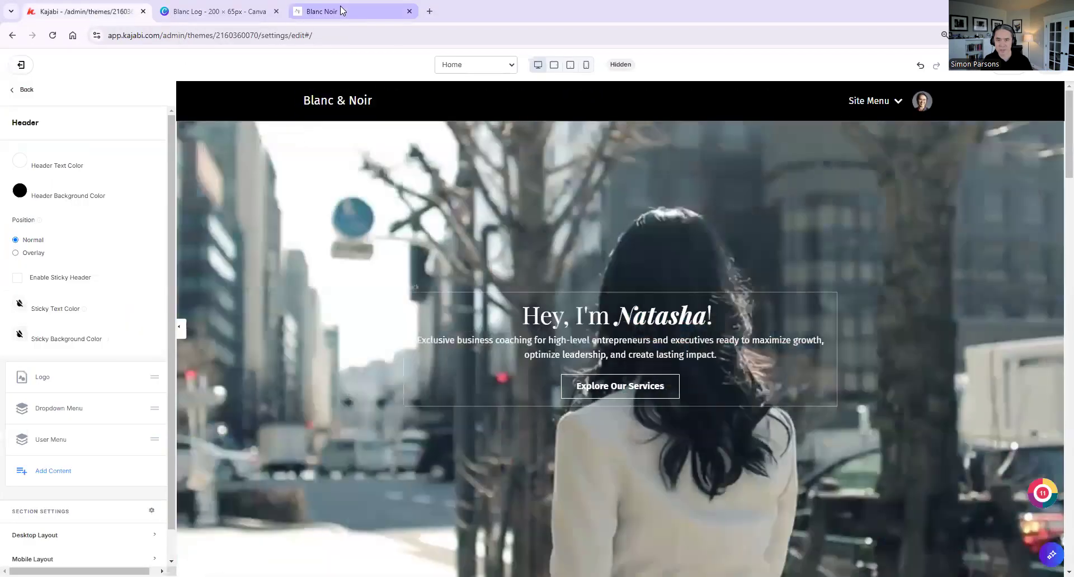
pyautogui.click(340, 11)
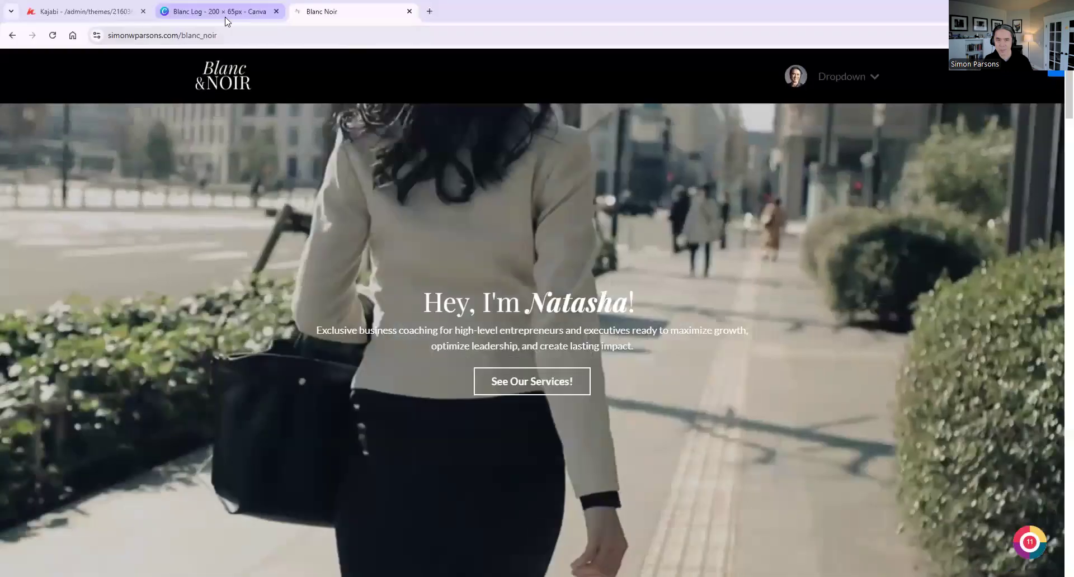
pyautogui.click(227, 12)
pyautogui.click(844, 103)
pyautogui.click(1044, 59)
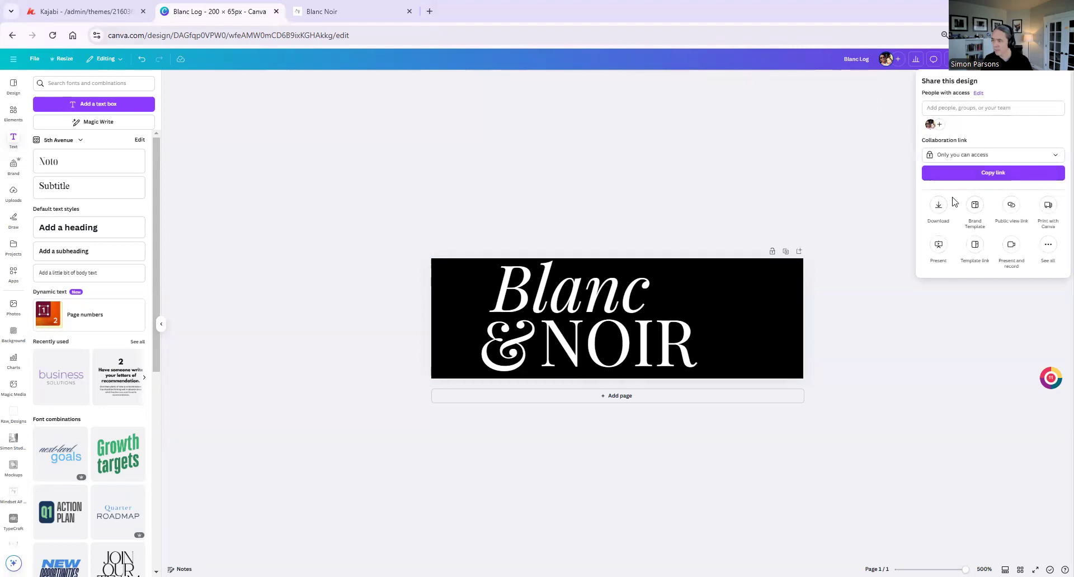
pyautogui.click(946, 206)
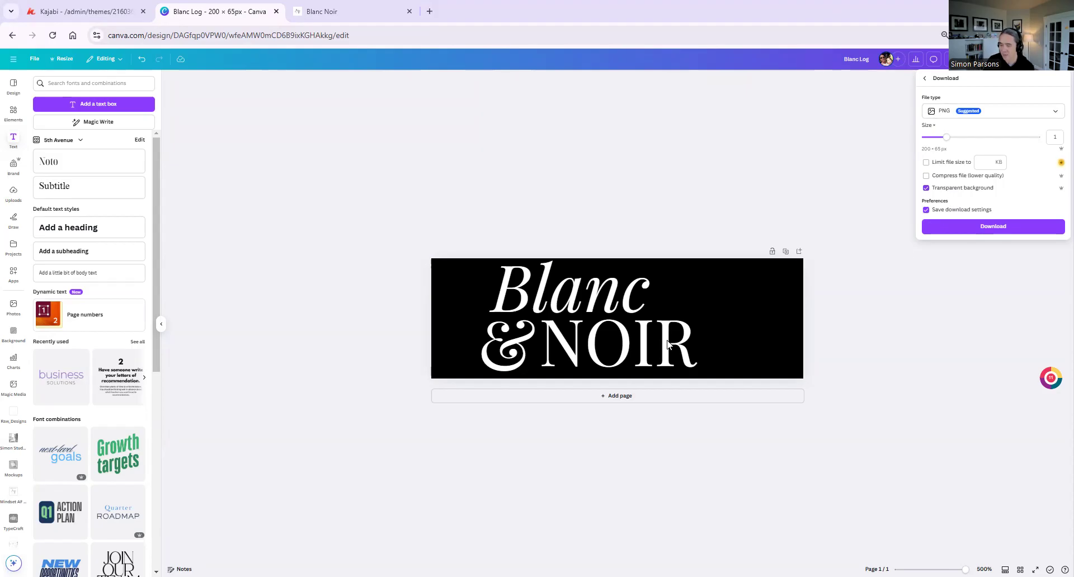
pyautogui.click(951, 230)
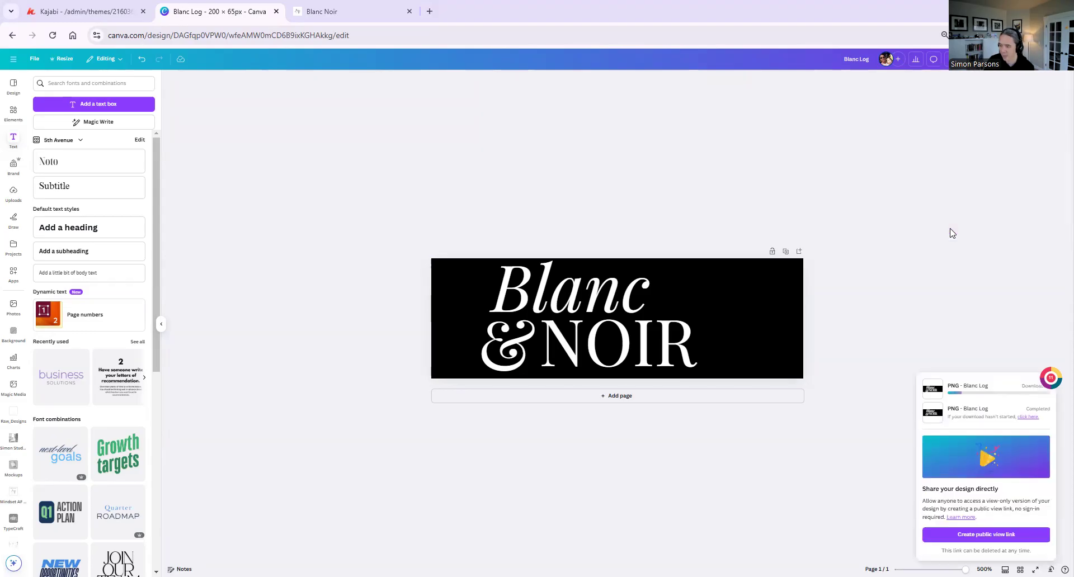
# Switch to Kajabi and upload Blanc Log (2).png uncropped as the header logo block's image
pyautogui.click(75, 12)
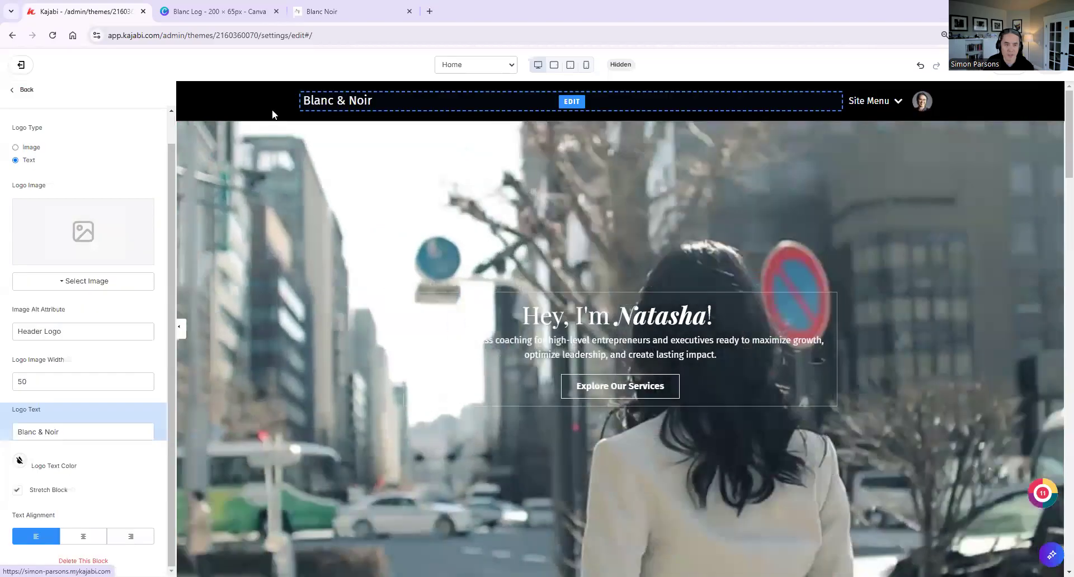
pyautogui.click(62, 284)
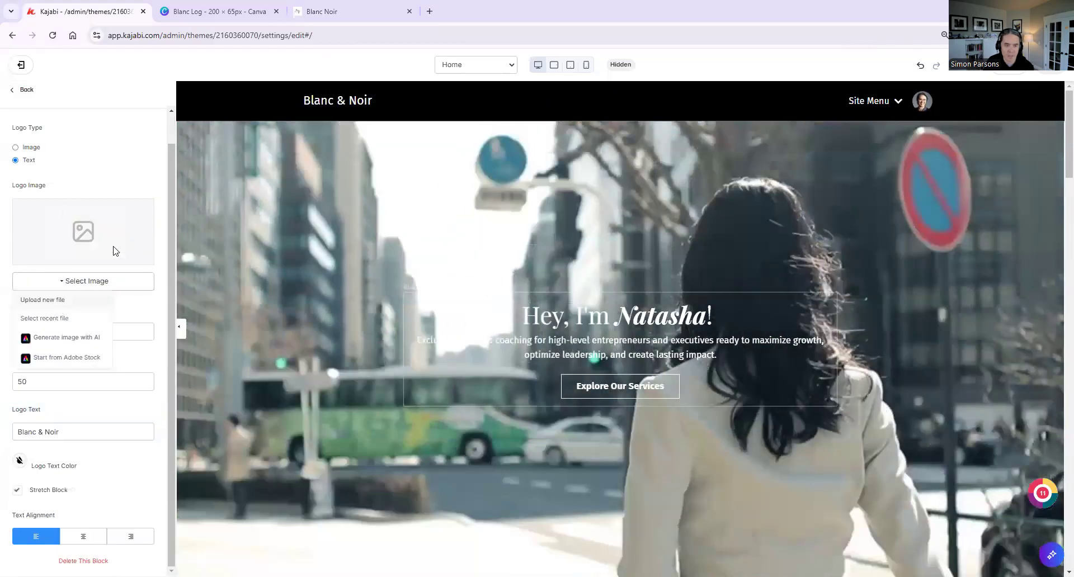
pyautogui.click(43, 300)
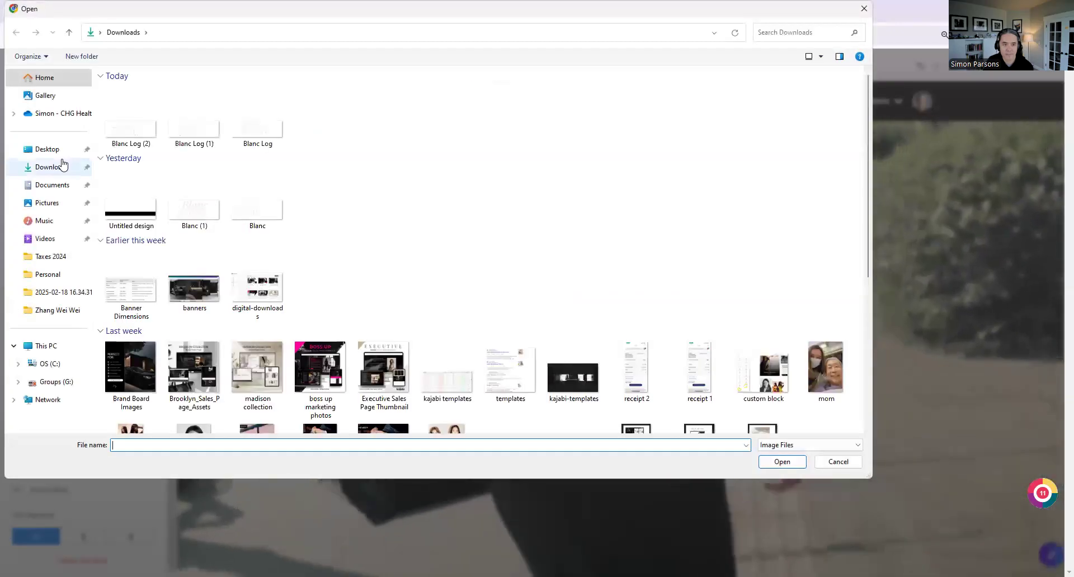
pyautogui.click(135, 133)
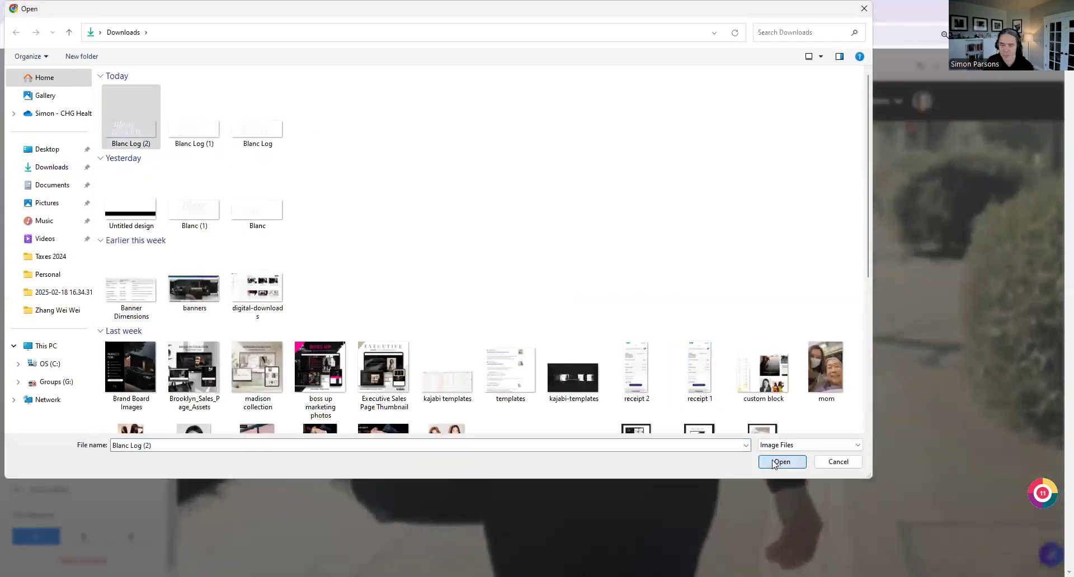
pyautogui.click(781, 462)
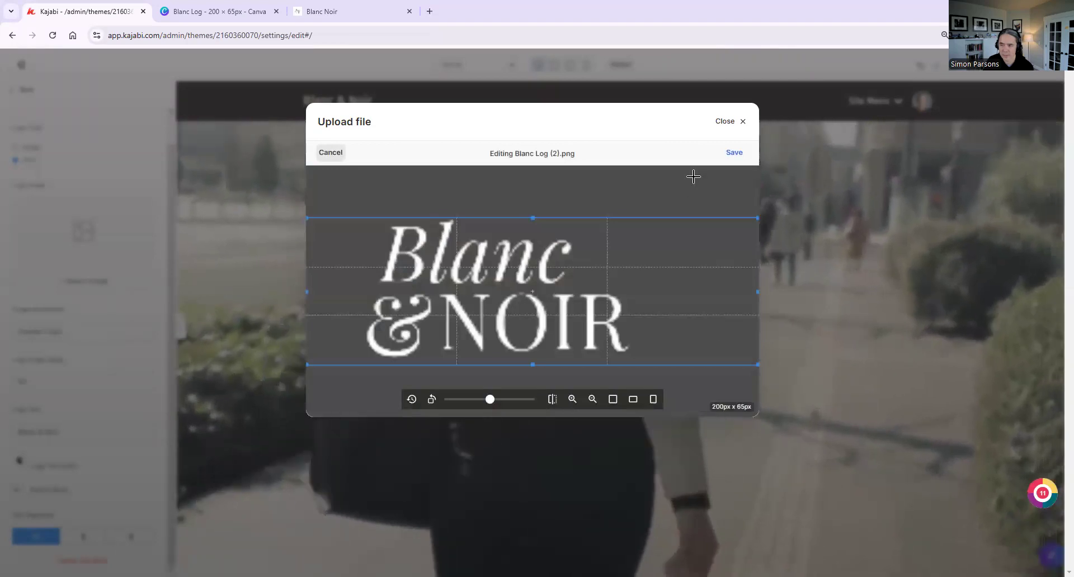
pyautogui.click(735, 152)
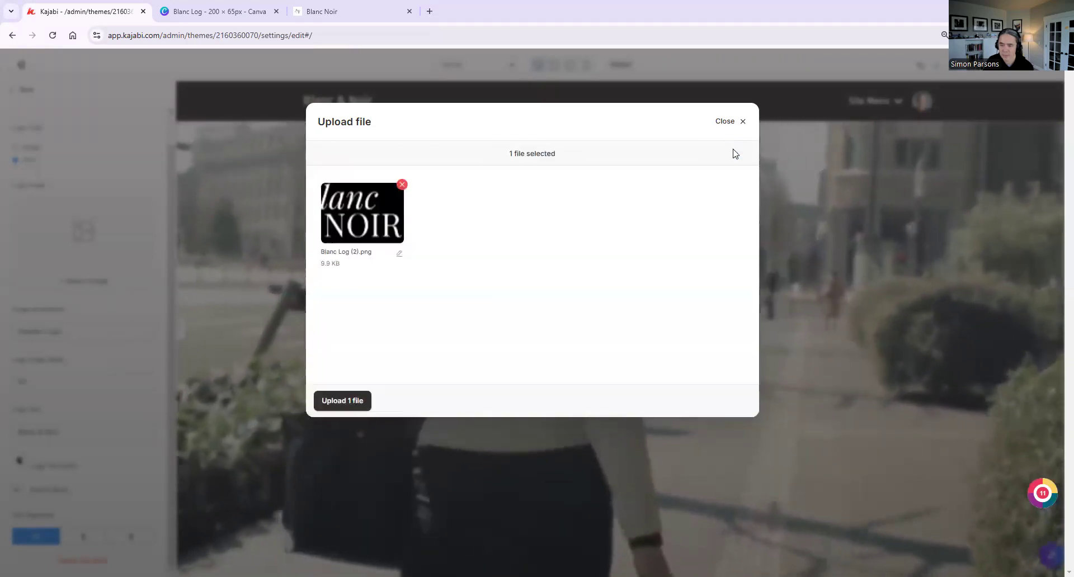
pyautogui.click(343, 401)
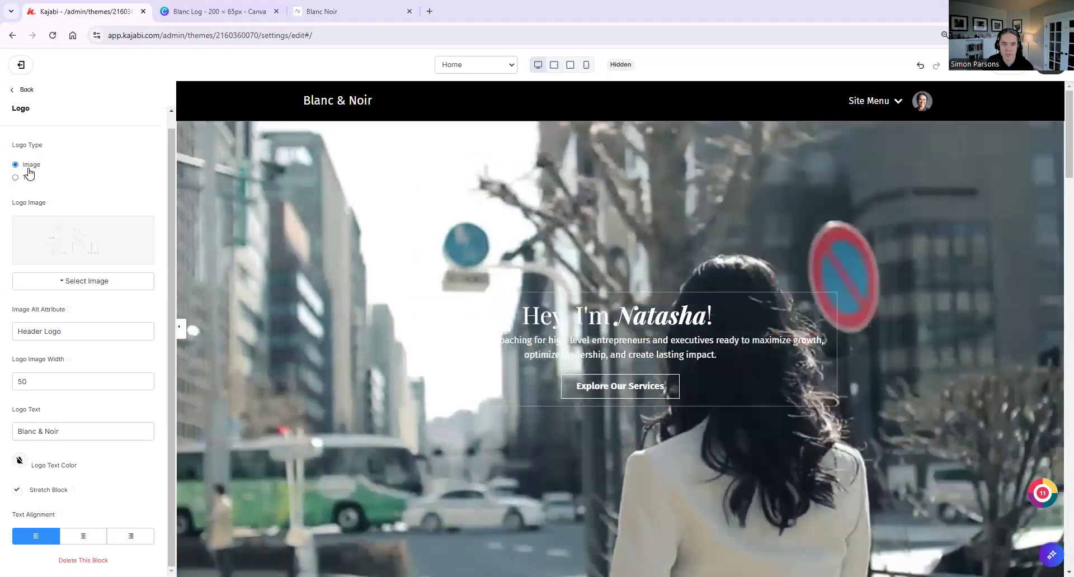
# Set the header logo type to Image, try a logo image width of 150, and settle on 175
pyautogui.click(29, 168)
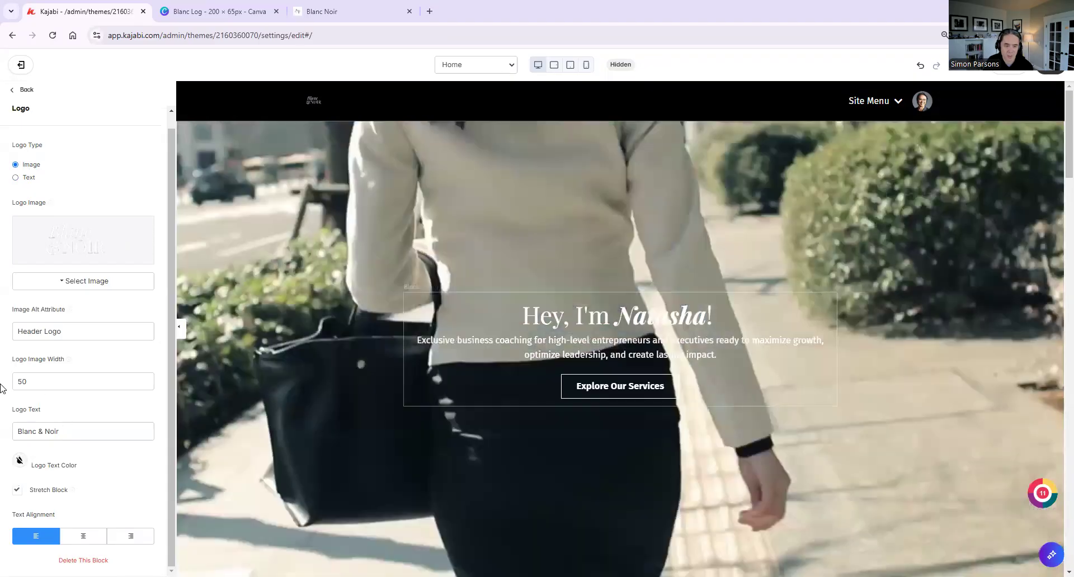
pyautogui.moveTo(36, 383); pyautogui.dragTo(1, 385)
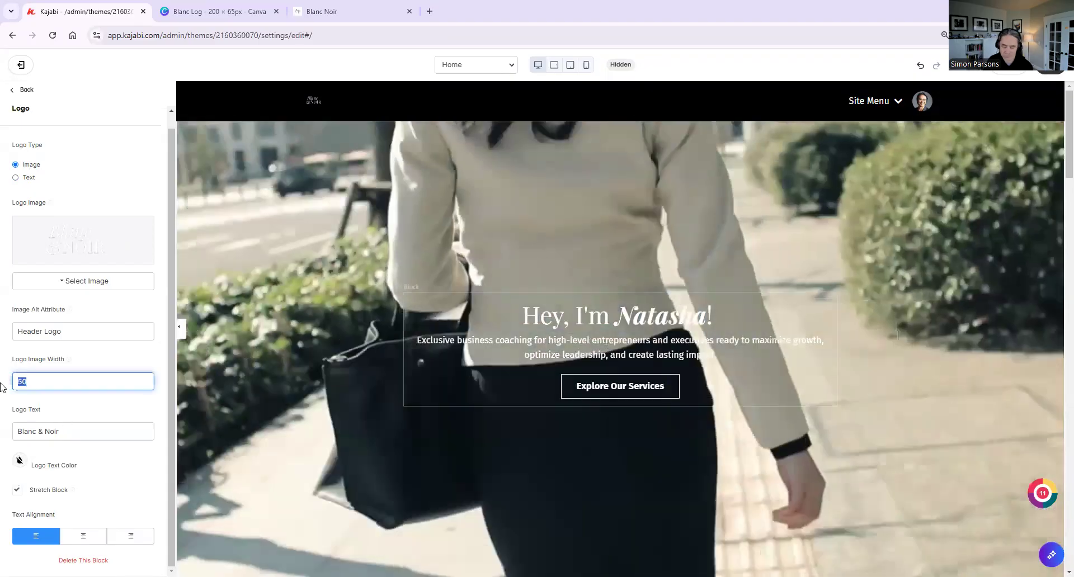
pyautogui.write('150')
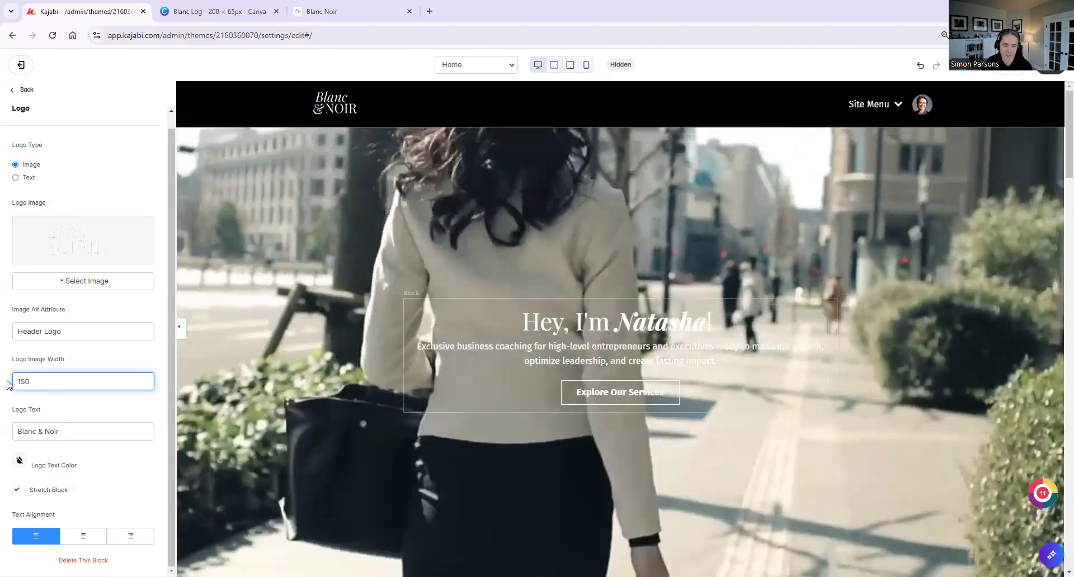
pyautogui.moveTo(147, 375); pyautogui.dragTo(5, 376)
pyautogui.write('17')
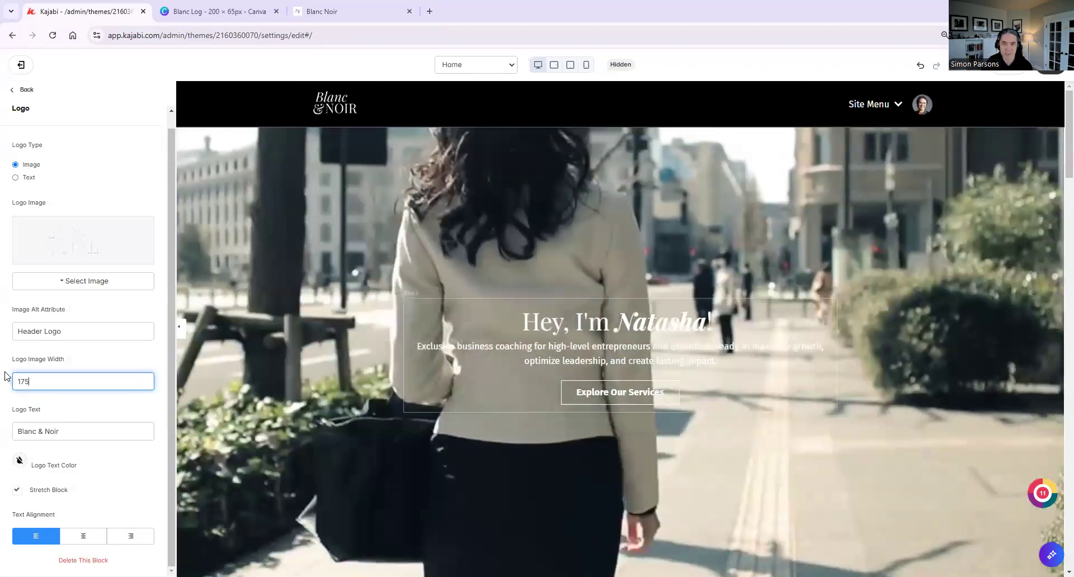
pyautogui.write('5')
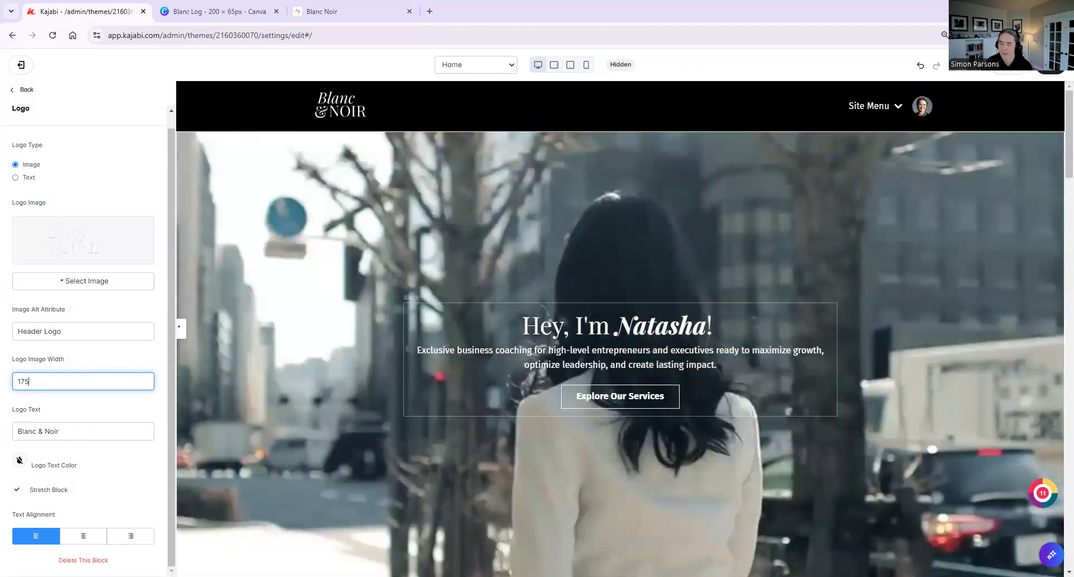
# Save the header changes, compare the logo with the finished Blanc Noir page, and return to the Kajabi editor
pyautogui.click(1045, 66)
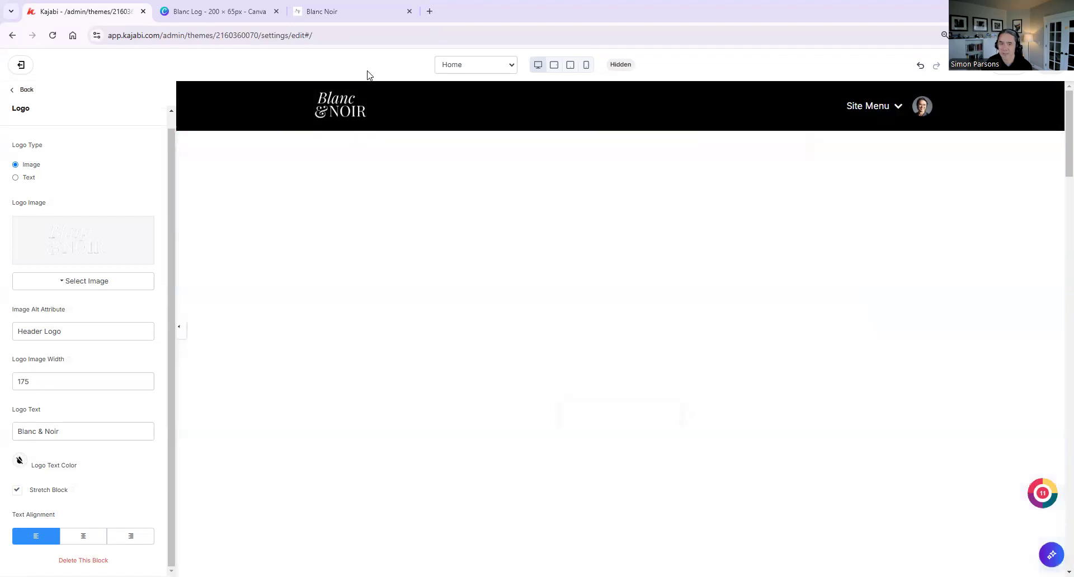
pyautogui.click(347, 13)
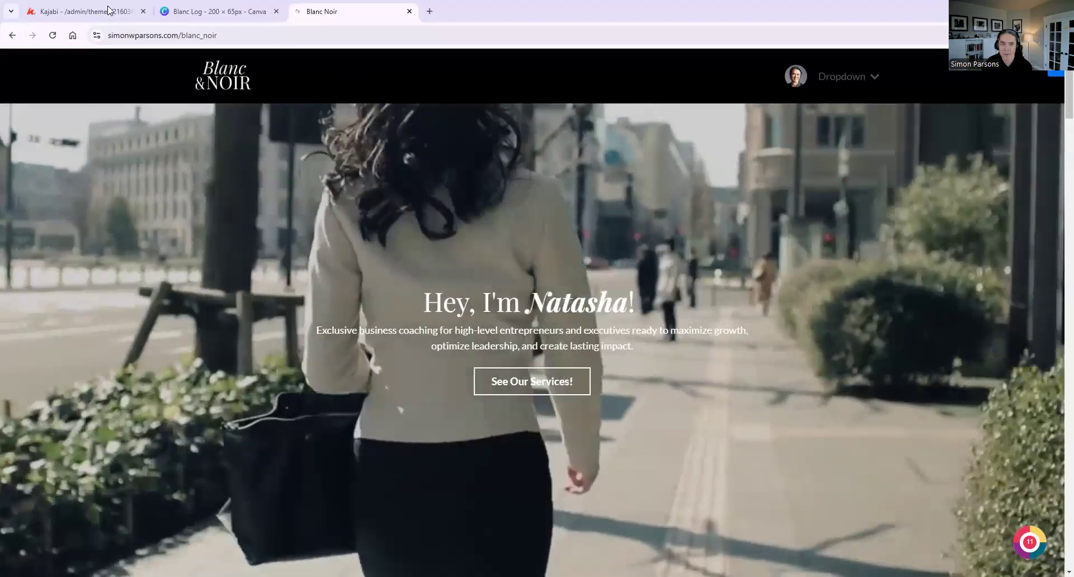
pyautogui.click(108, 9)
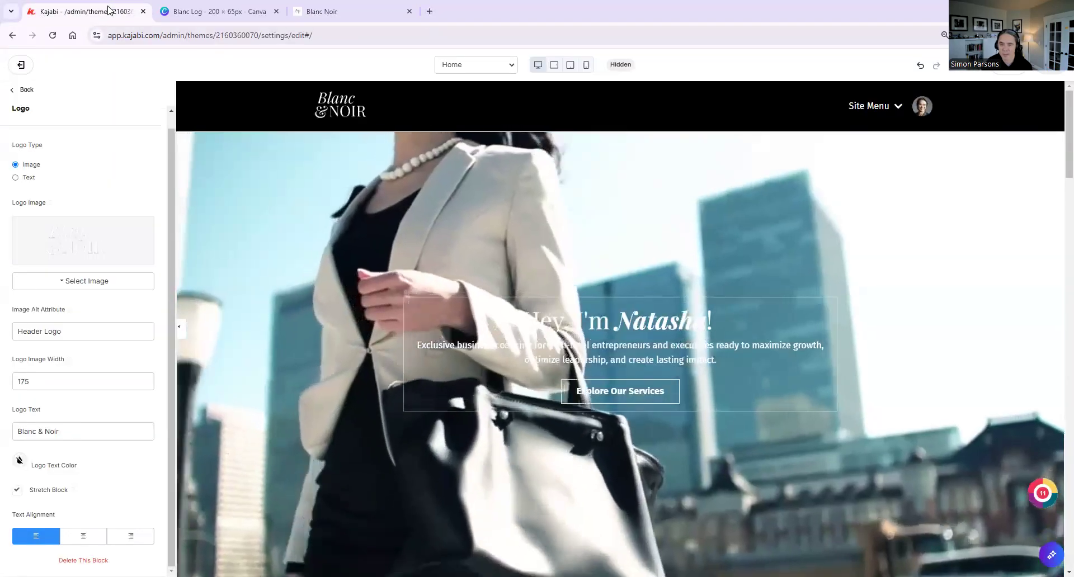